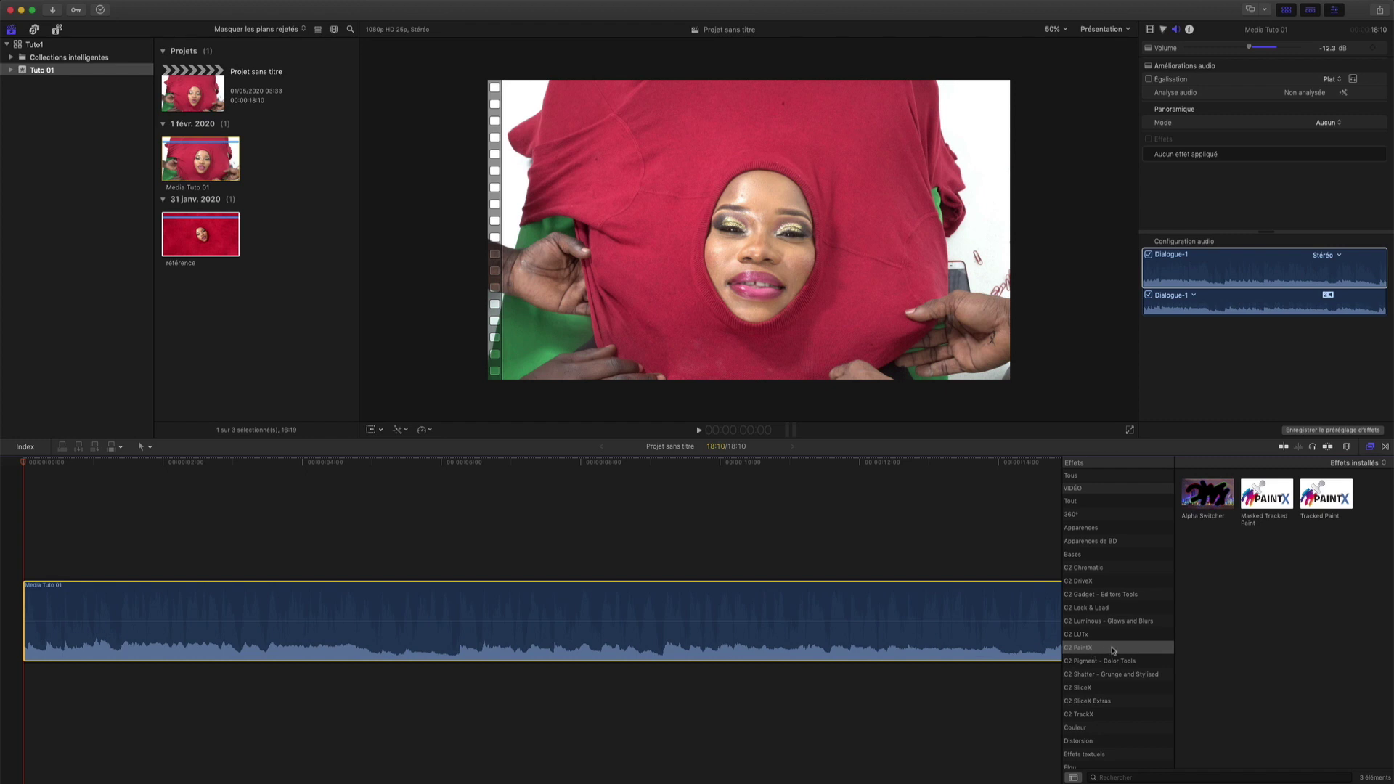
# Step: Apply the Tracked Paint effect to the Média Tuto 01 clip and open its PaintX editor
pyautogui.click(764, 559)
pyautogui.press('super+minus')
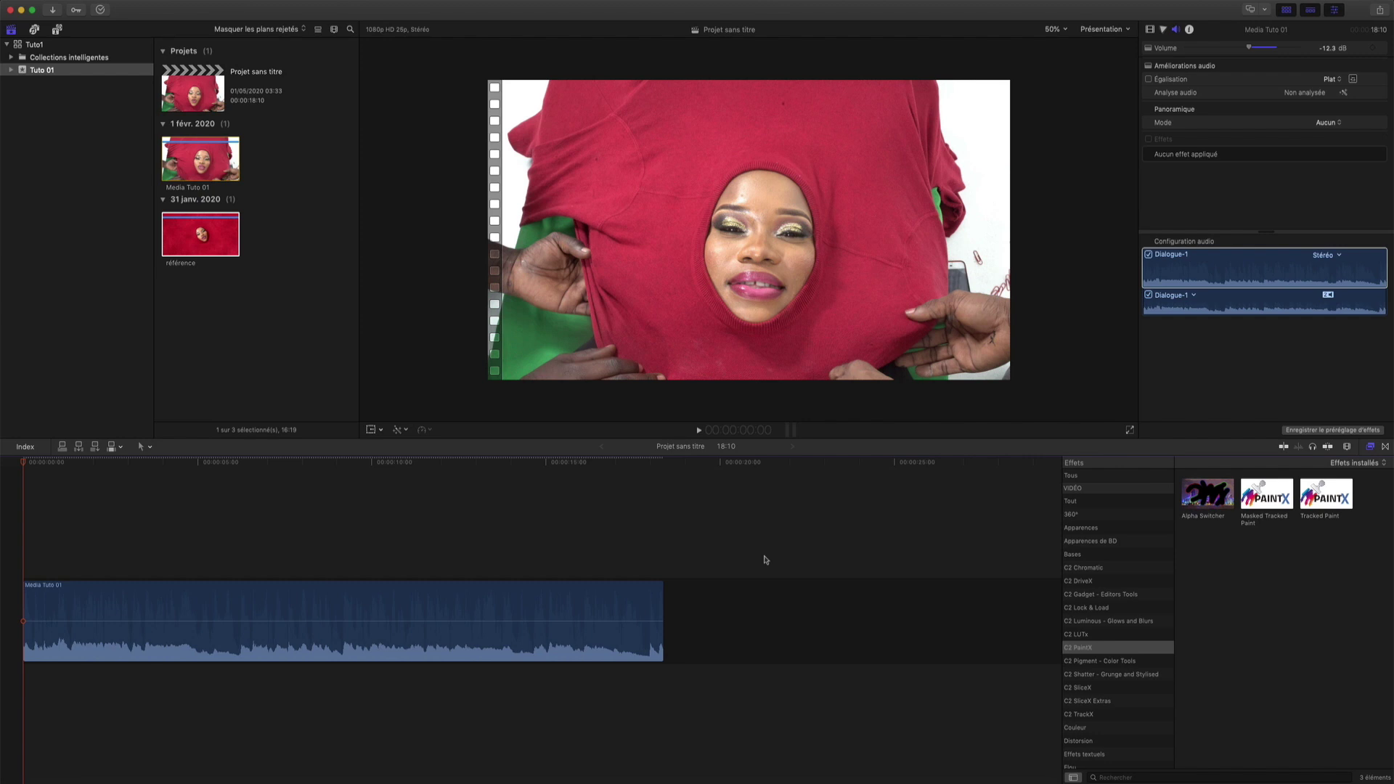
pyautogui.moveTo(1327, 501)
pyautogui.mouseDown()
pyautogui.moveTo(337, 502)
pyautogui.moveTo(262, 638)
pyautogui.moveTo(247, 613)
pyautogui.mouseUp()
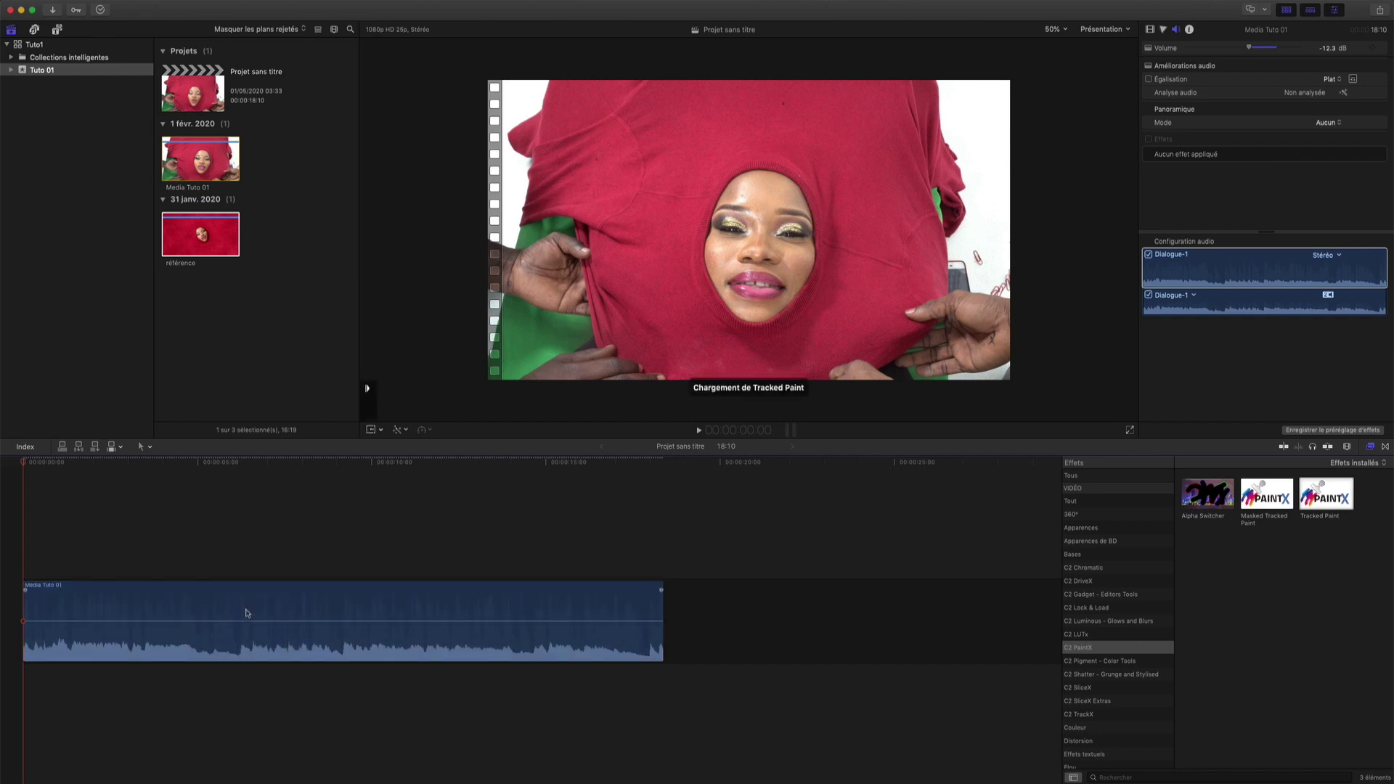
pyautogui.click(1150, 29)
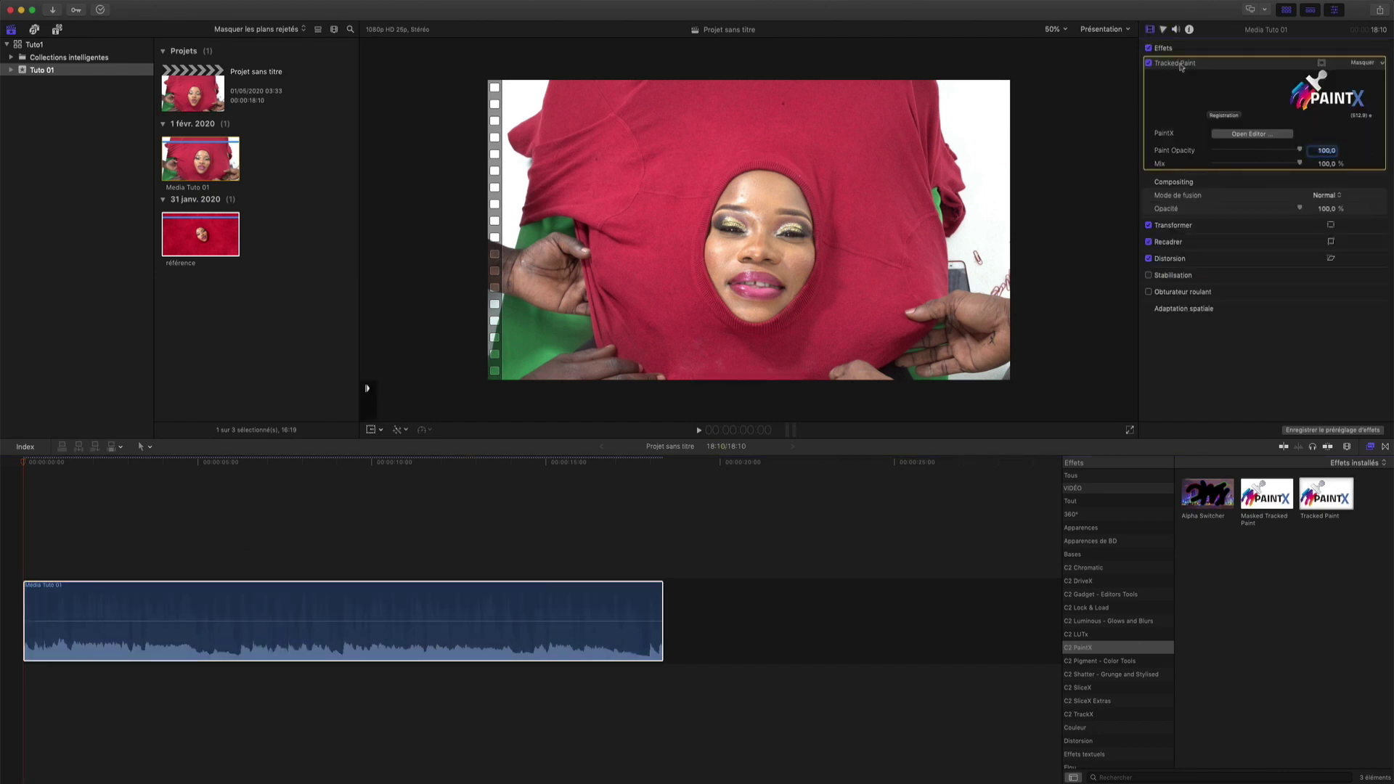
pyautogui.click(1248, 134)
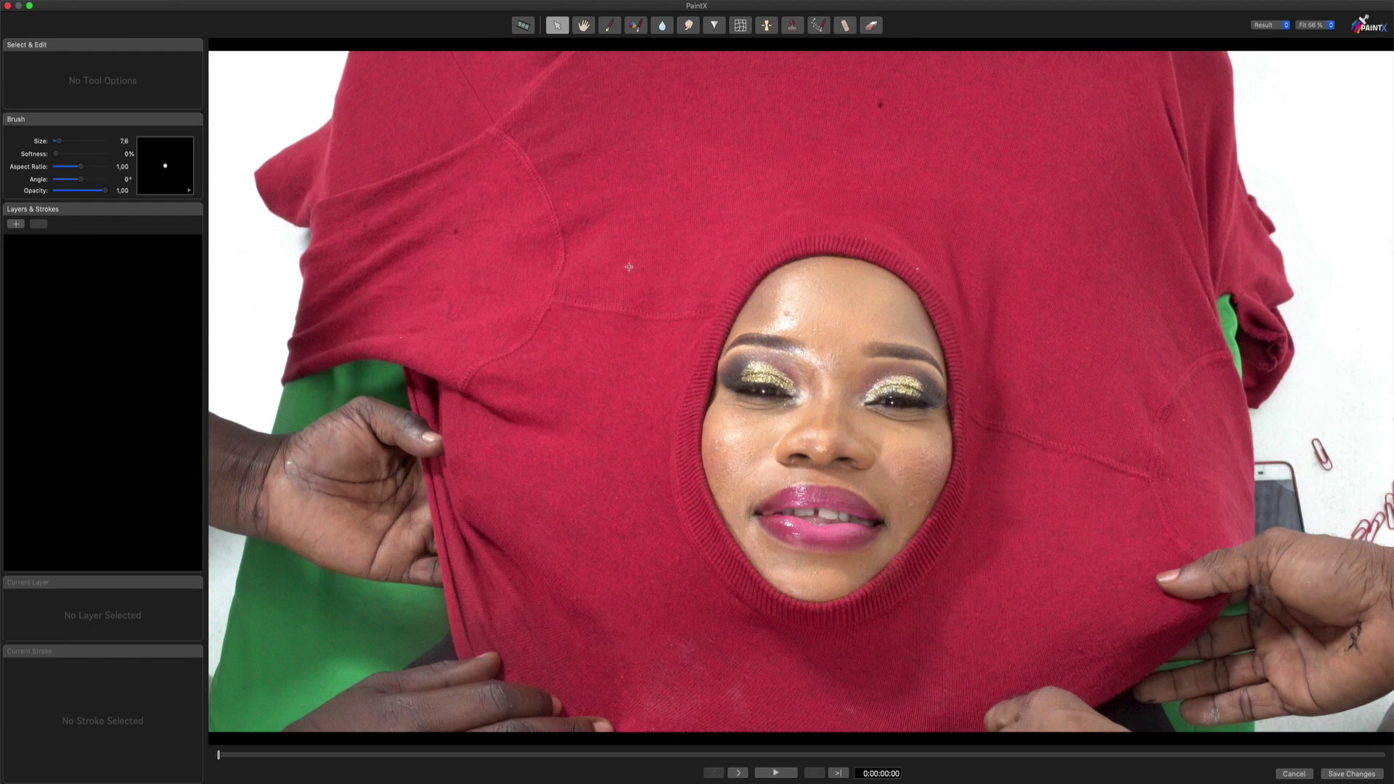
# Step: On a new layer, clone out the small dark spot on the upper red fabric with a Clone brush of size 11,0 and 39% softness
pyautogui.click(1316, 26)
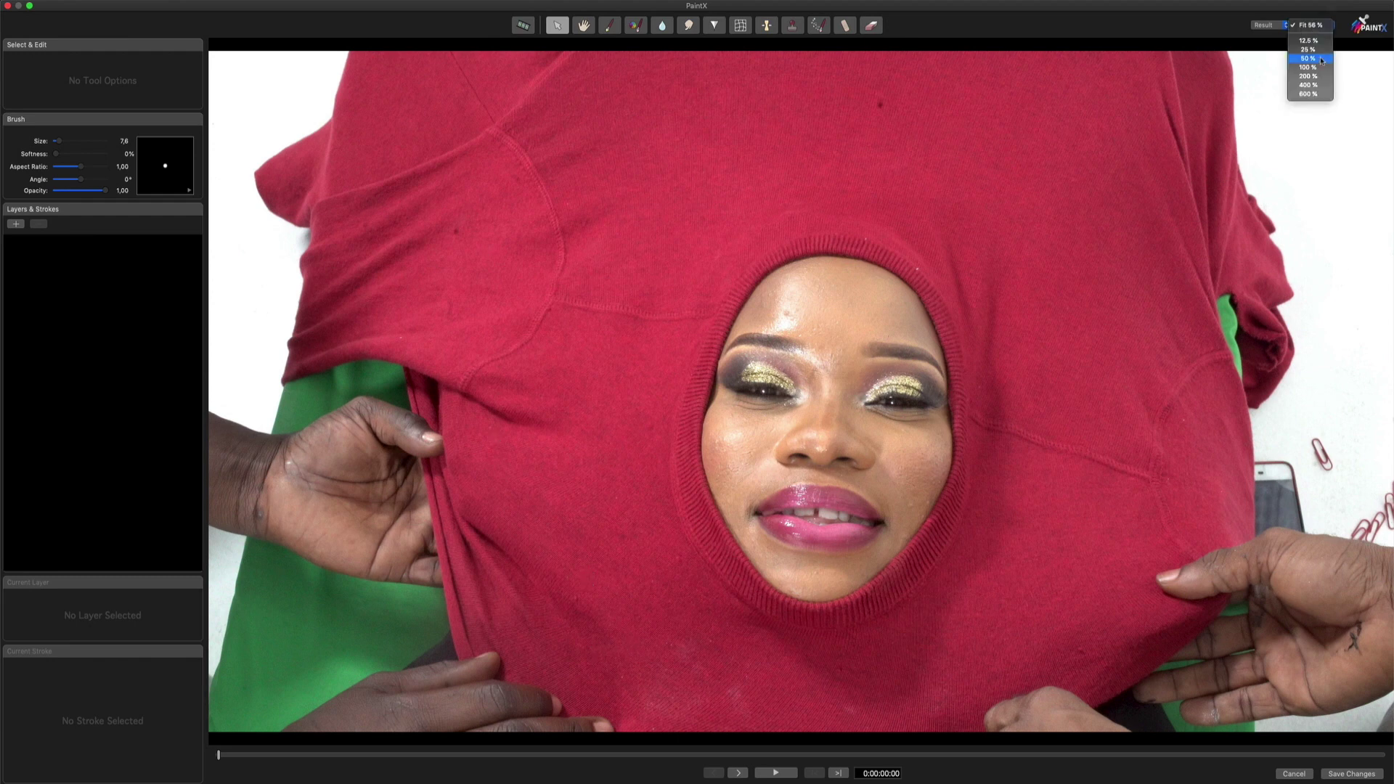
pyautogui.click(1322, 58)
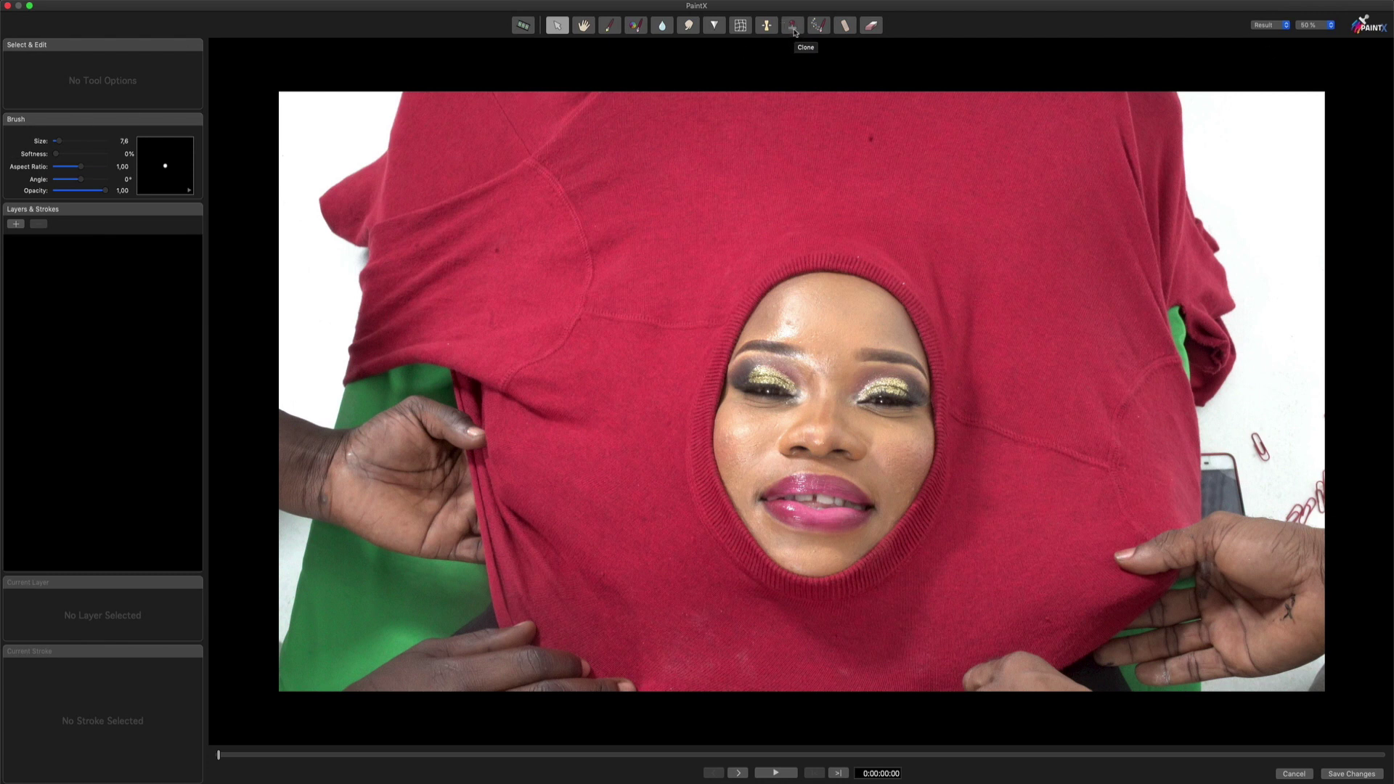
pyautogui.click(794, 28)
pyautogui.moveTo(62, 144); pyautogui.dragTo(76, 146)
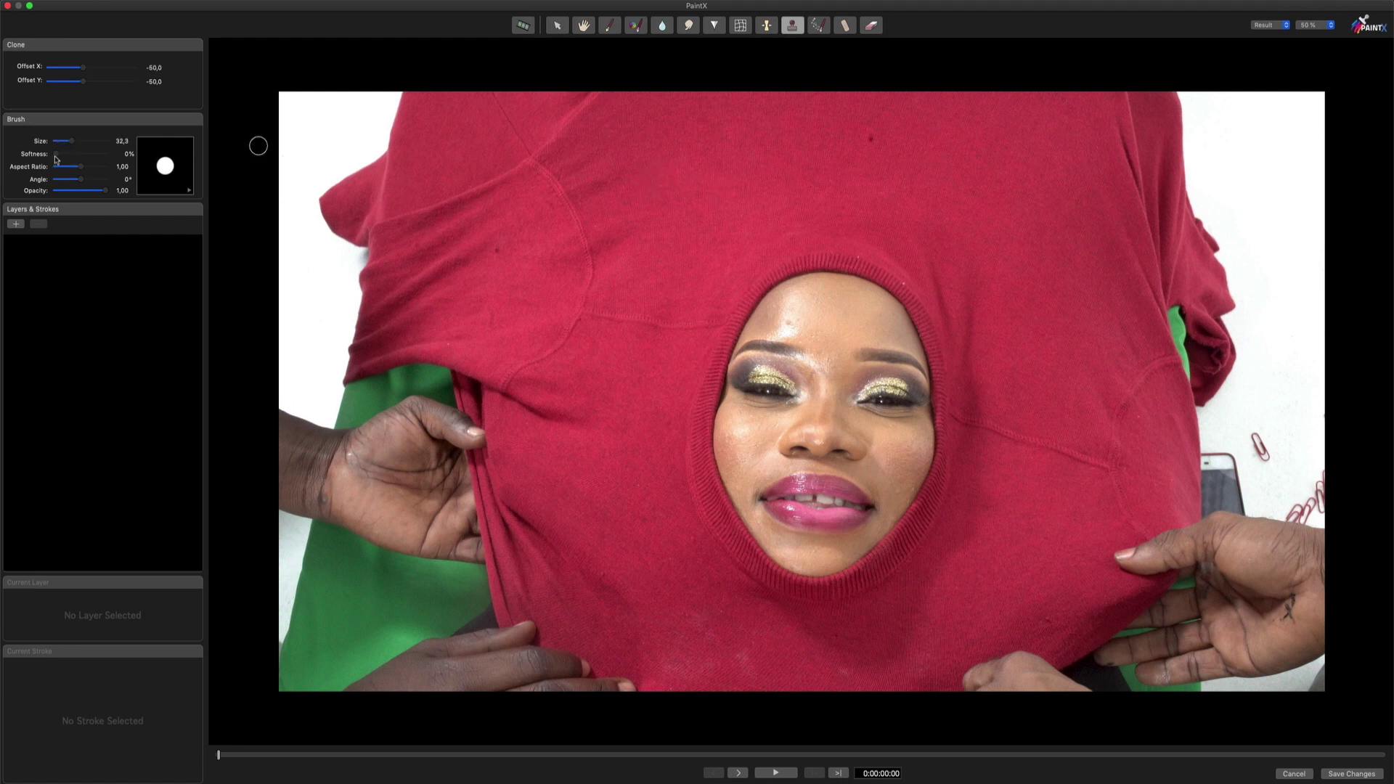
pyautogui.moveTo(59, 159); pyautogui.dragTo(79, 160)
pyautogui.click(16, 225)
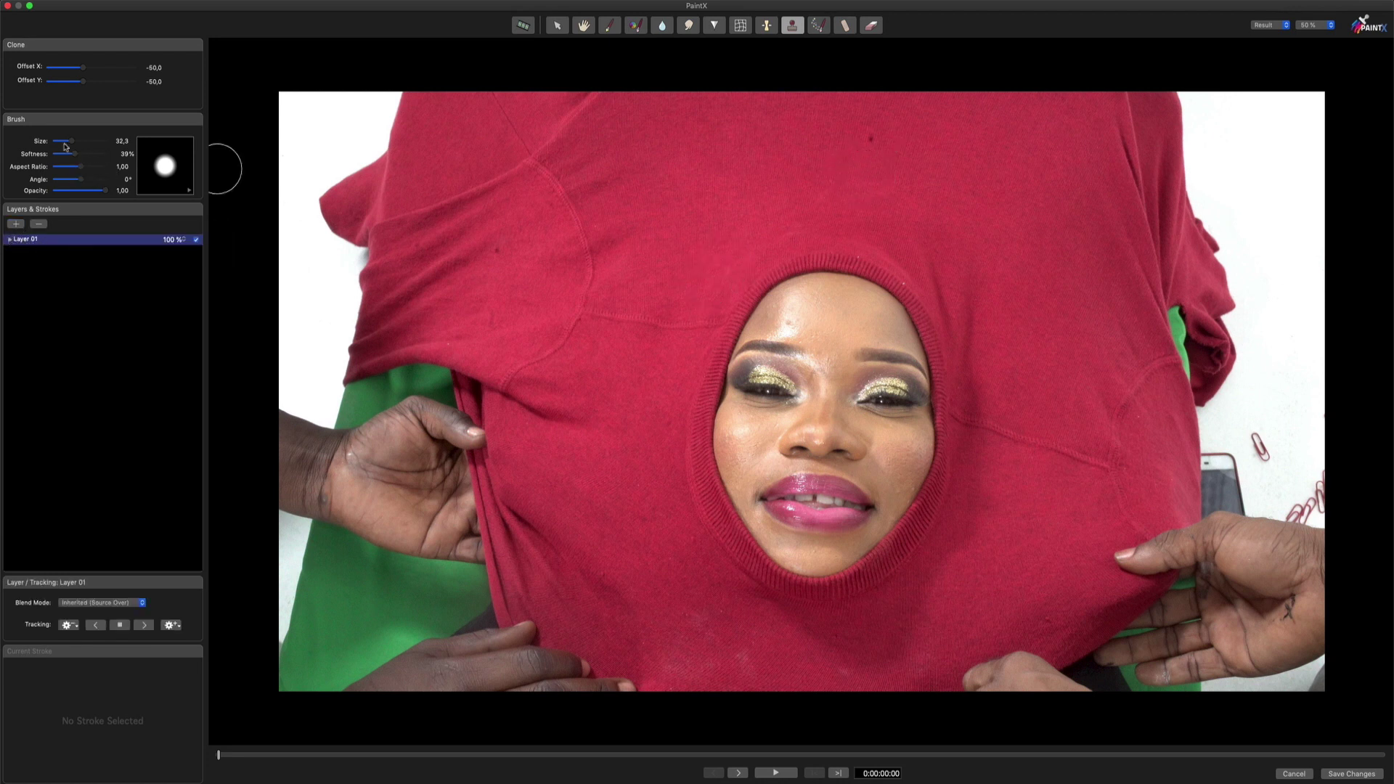
pyautogui.moveTo(70, 141); pyautogui.dragTo(60, 142)
pyautogui.click(872, 139)
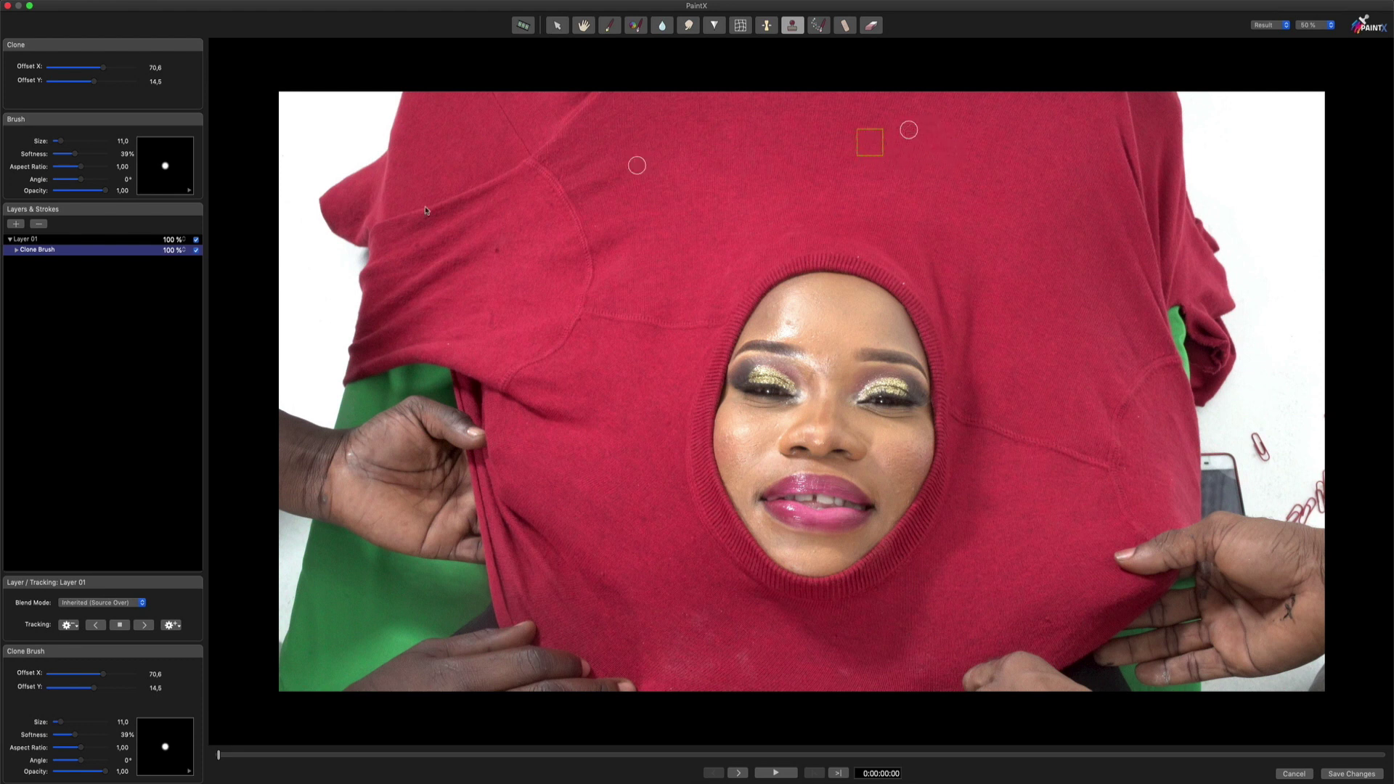
# Step: Add a second layer, clone over the seam in the red fabric beside the face, and save the PaintX changes
pyautogui.click(16, 223)
pyautogui.click(10, 239)
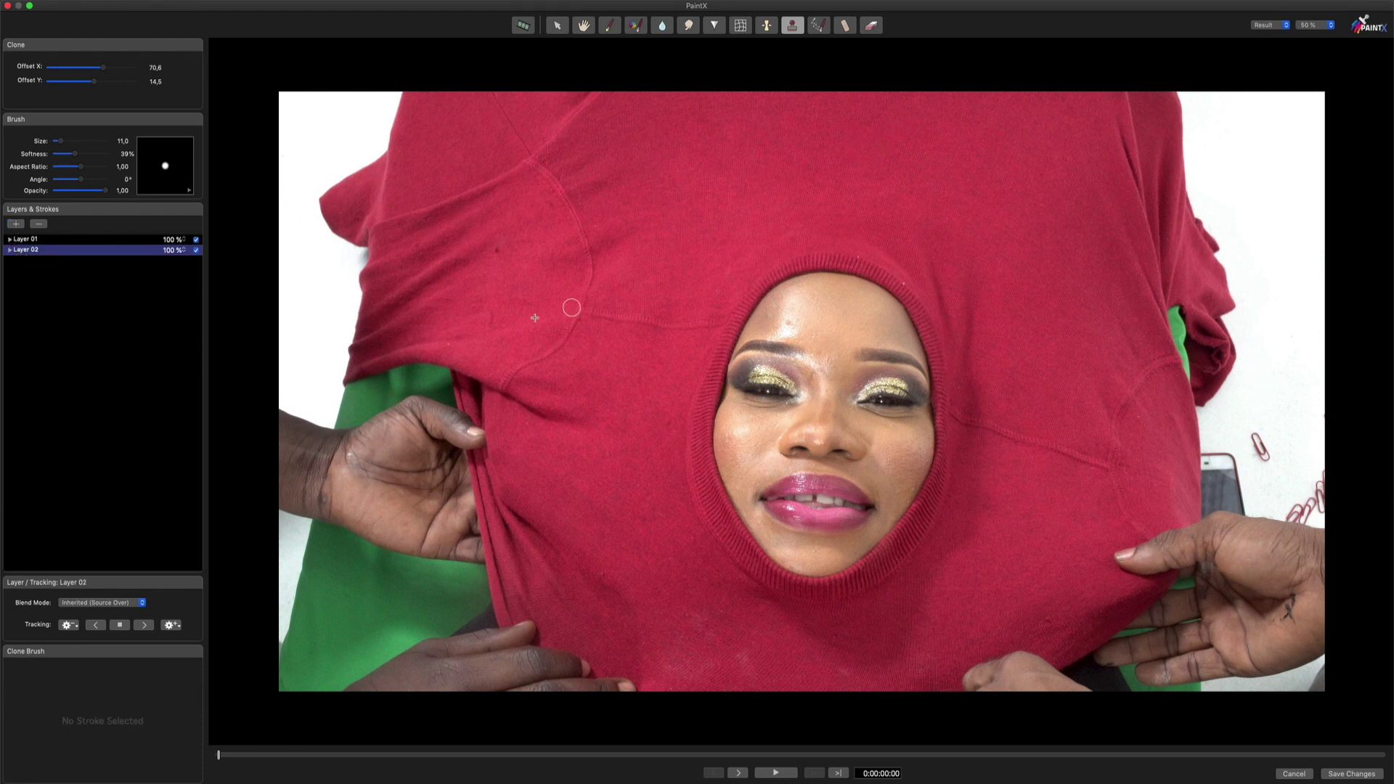
pyautogui.moveTo(61, 141); pyautogui.dragTo(63, 140)
pyautogui.moveTo(696, 287)
pyautogui.mouseDown()
pyautogui.moveTo(712, 324)
pyautogui.moveTo(686, 309)
pyautogui.moveTo(609, 318)
pyautogui.mouseUp()
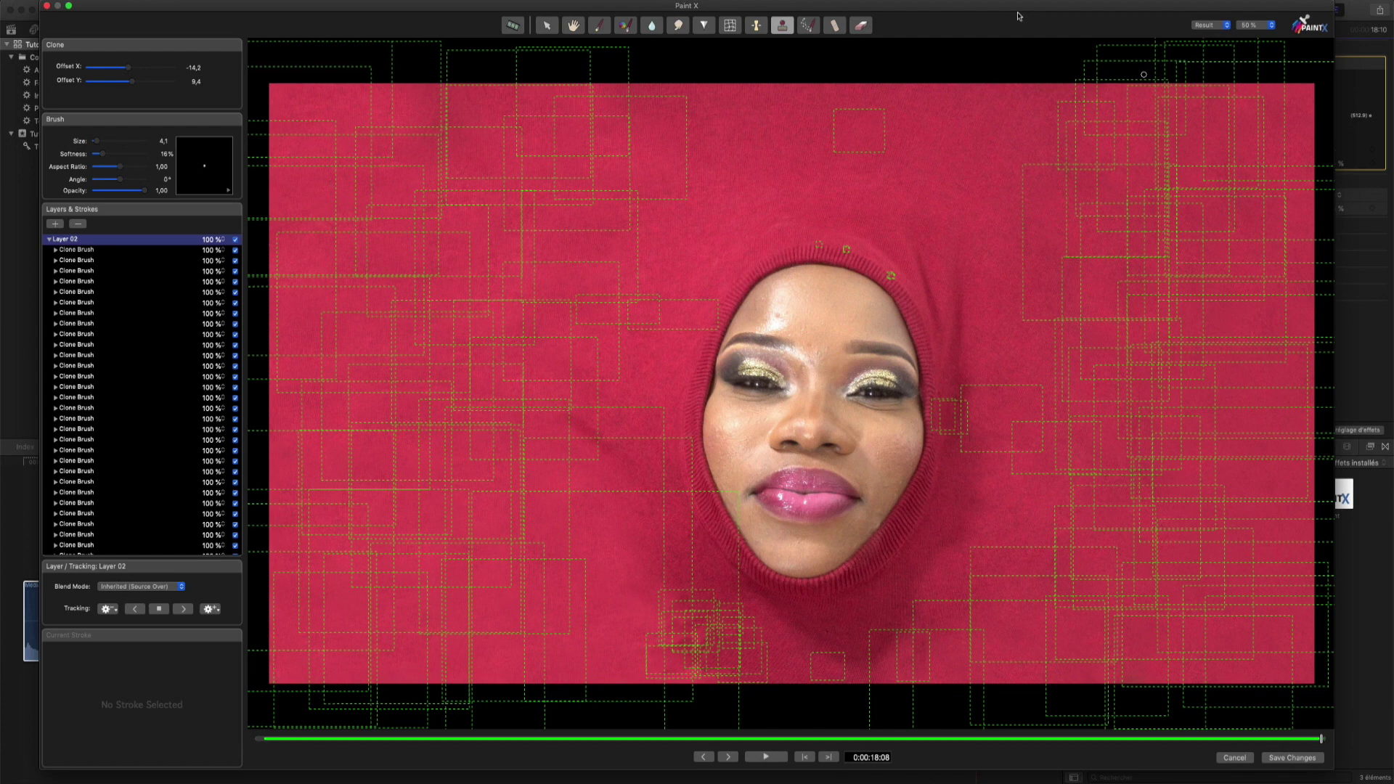
pyautogui.click(1293, 758)
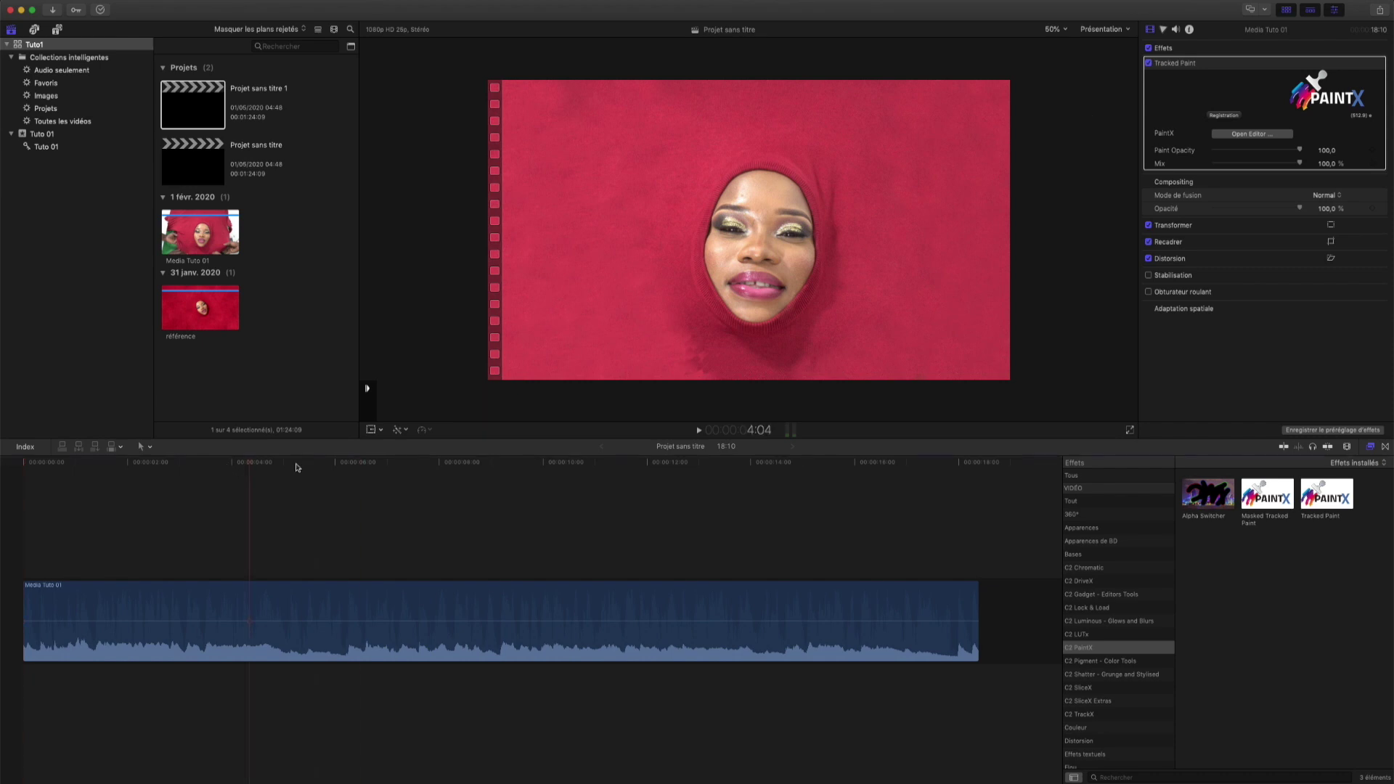
# Step: Export the project as a master file titled Bridge
pyautogui.click(494, 475)
pyautogui.press('super+e')
pyautogui.click(724, 190)
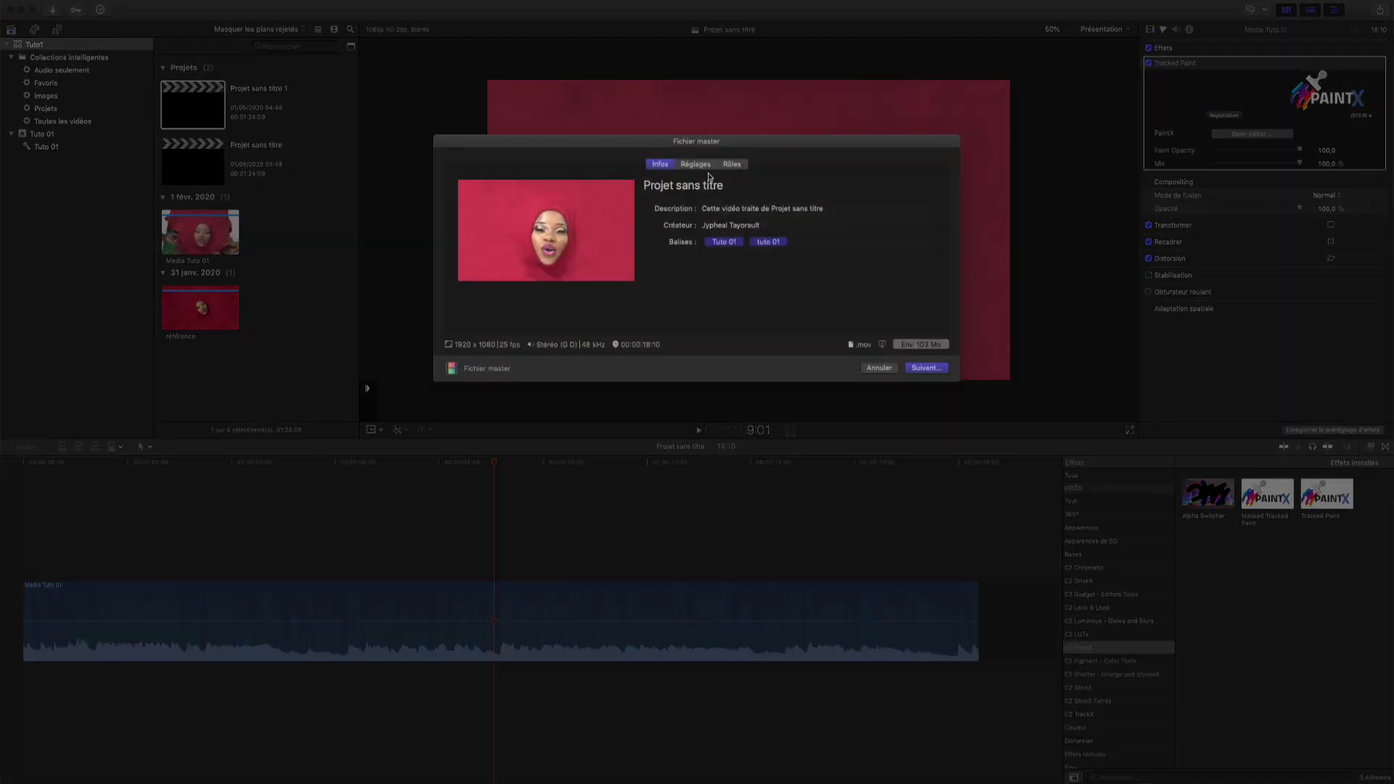
pyautogui.write('Brig')
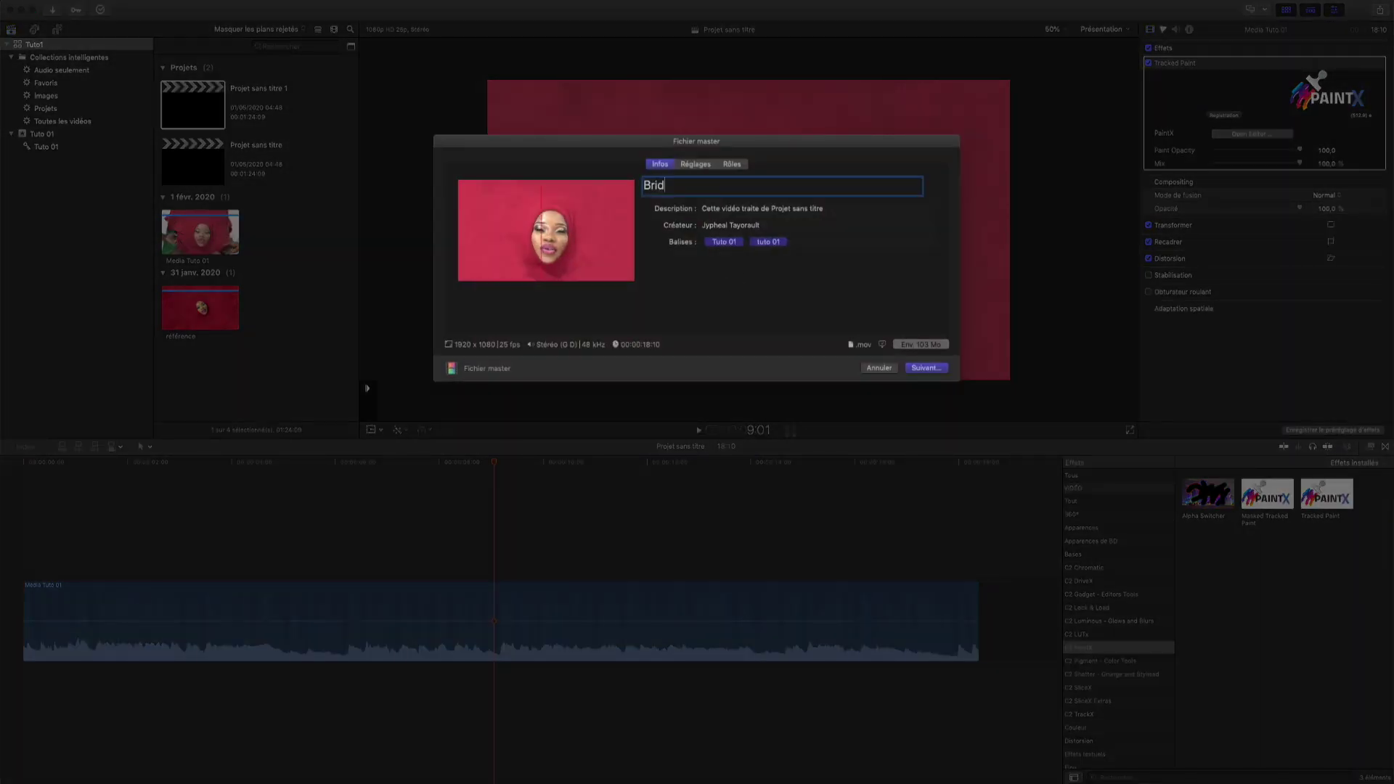
pyautogui.write('ge')
pyautogui.click(938, 368)
pyautogui.press('Return')
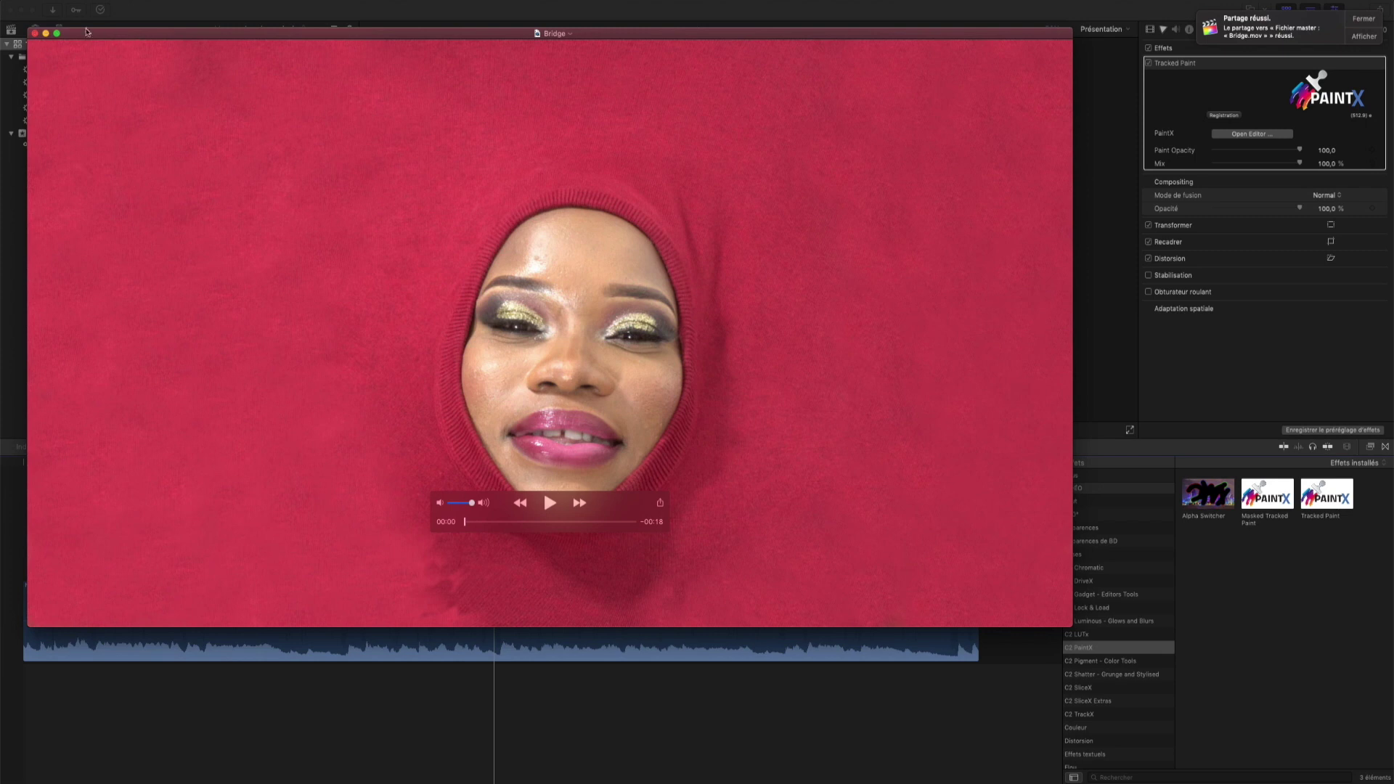
# Step: Move and shrink the exported video's playback window and reveal Bridge.mov in its Tuto1 folder
pyautogui.moveTo(27, 28); pyautogui.dragTo(319, 195)
pyautogui.keyDown('super'); pyautogui.click(696, 202); pyautogui.keyUp('super')
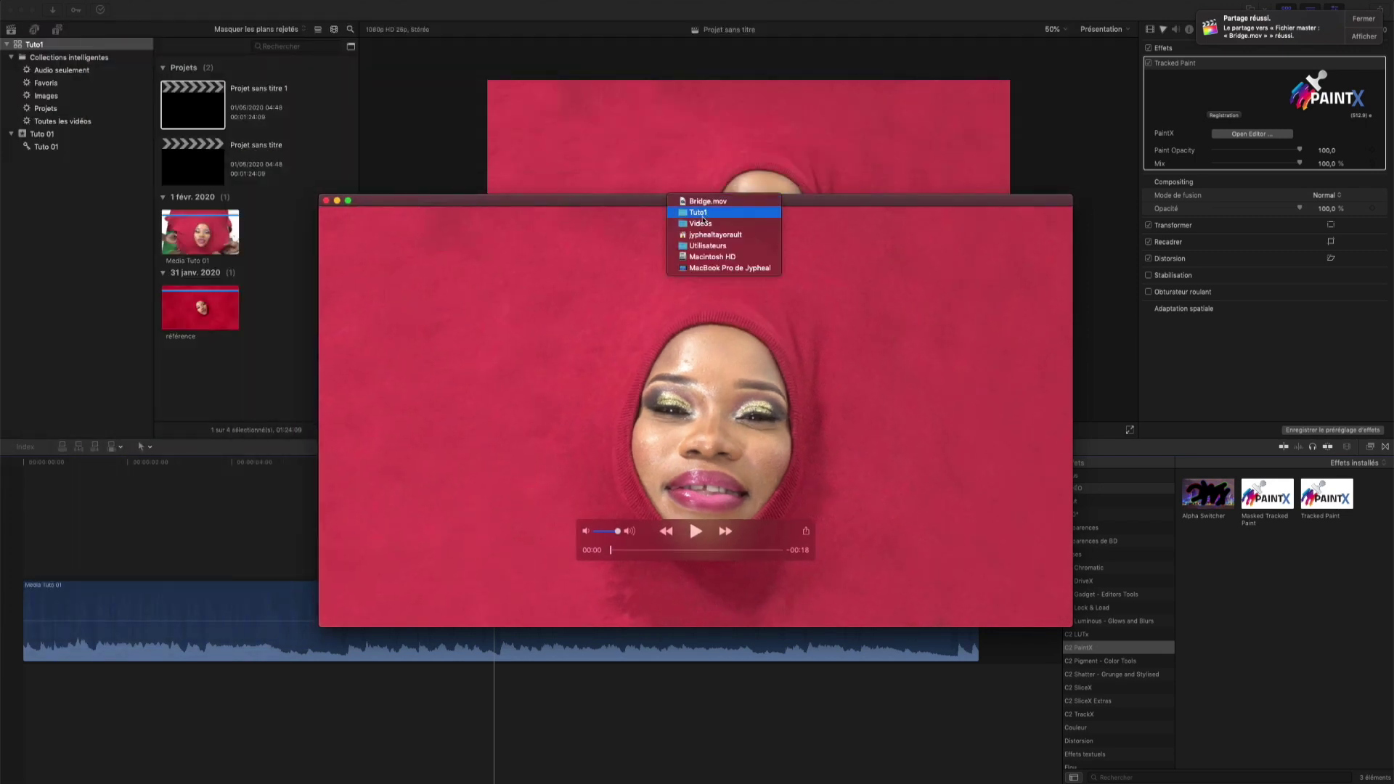
pyautogui.click(695, 212)
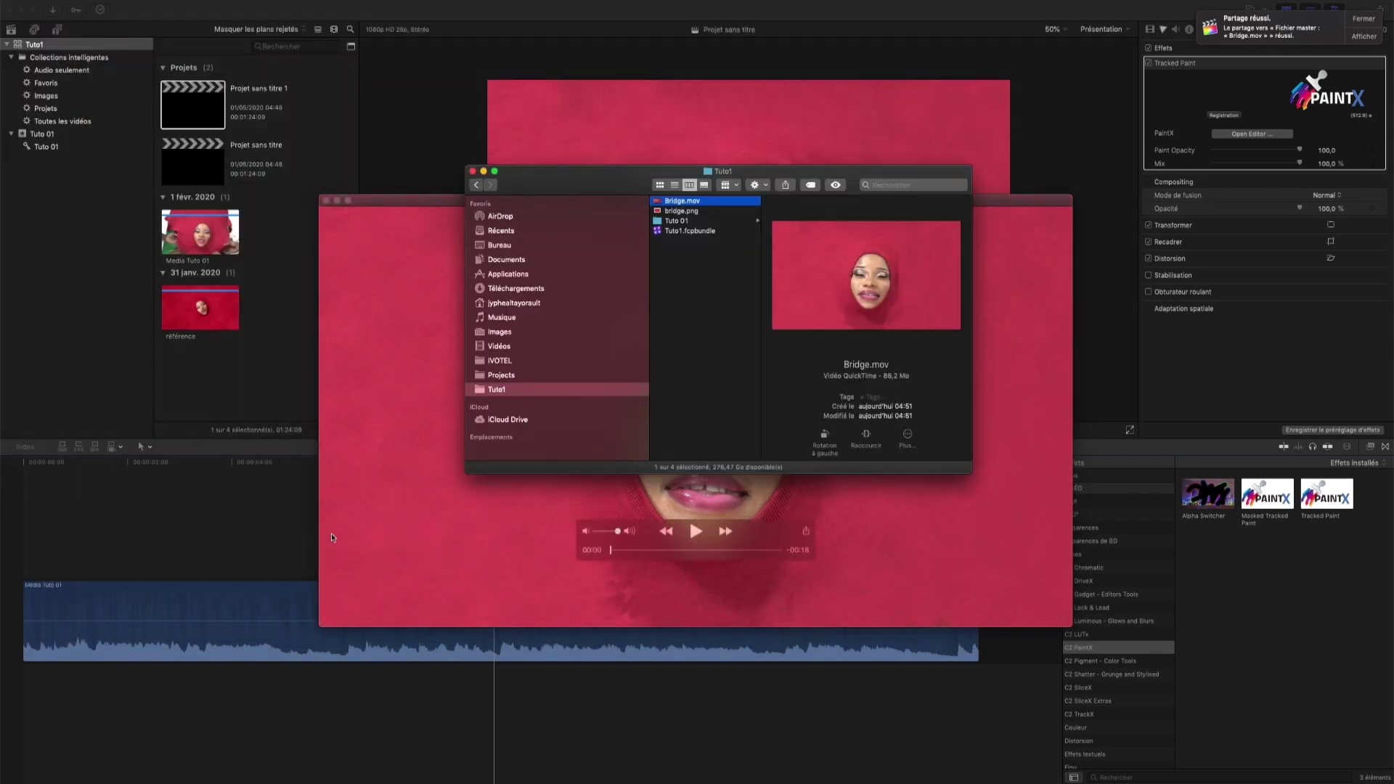
# Step: Delete the painted clip from the timeline and place the exported Bridge.mov there instead
pyautogui.moveTo(295, 548); pyautogui.dragTo(425, 633)
pyautogui.press('Delete')
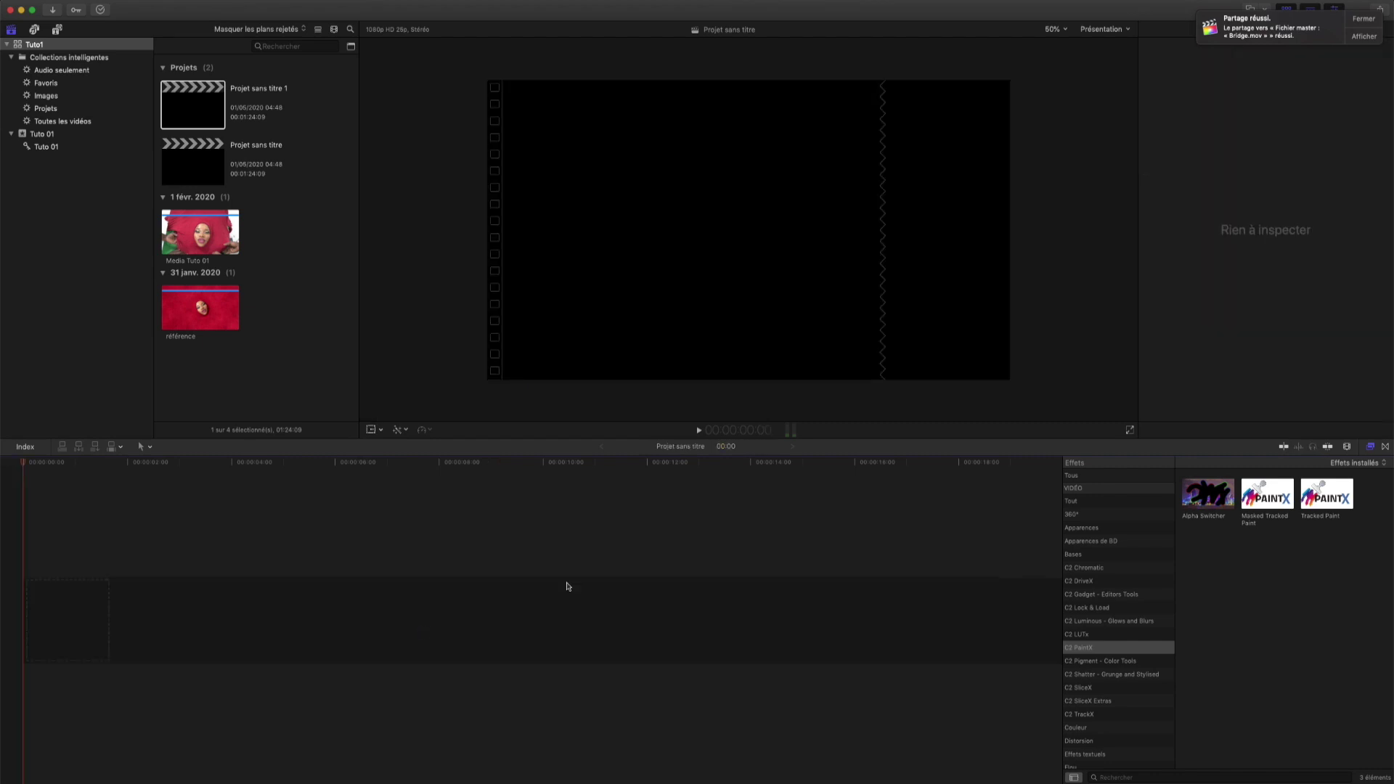
pyautogui.press('super+Tab')
pyautogui.moveTo(696, 205); pyautogui.dragTo(310, 496)
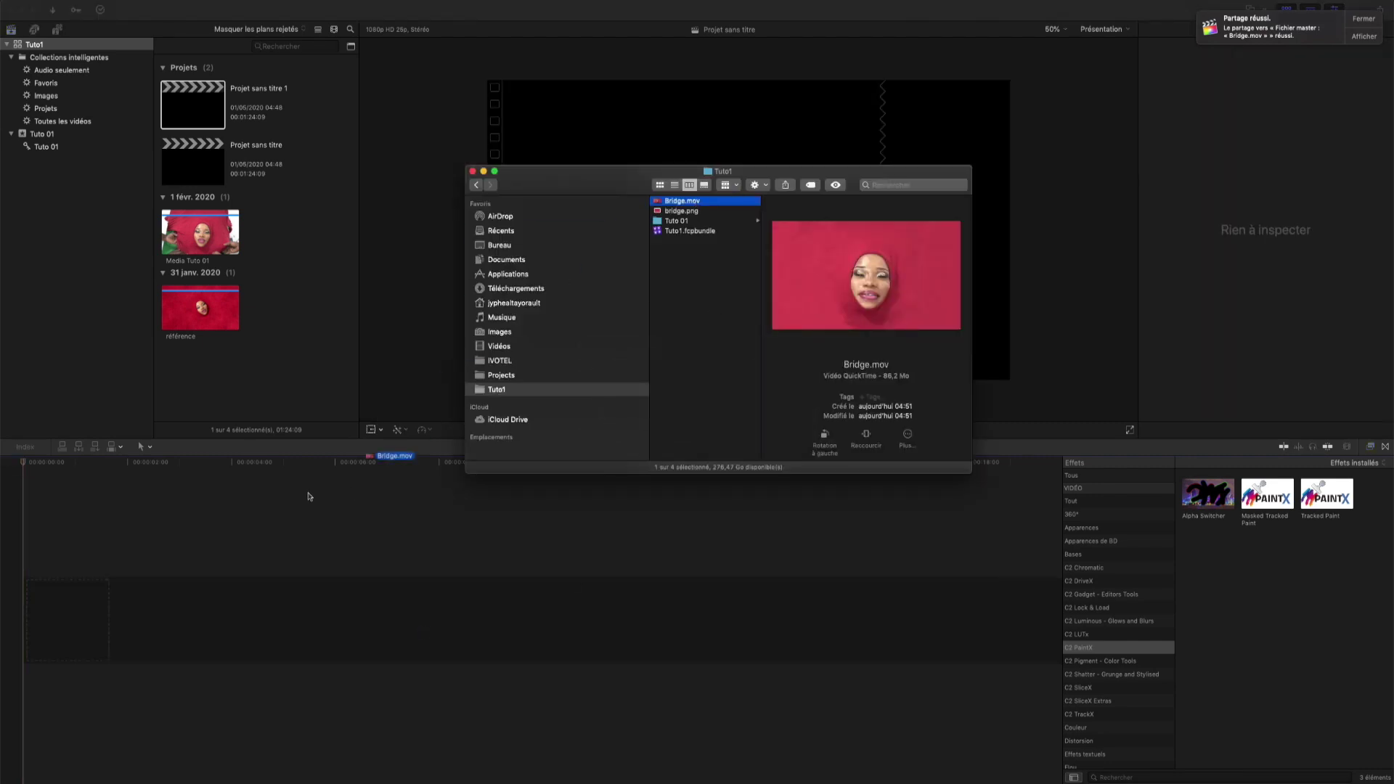
pyautogui.moveTo(97, 565); pyautogui.dragTo(96, 568)
# Step: Switch to Finder and preview the bridge.png fabric texture image in the Tuto1 folder
pyautogui.press('super+Tab')
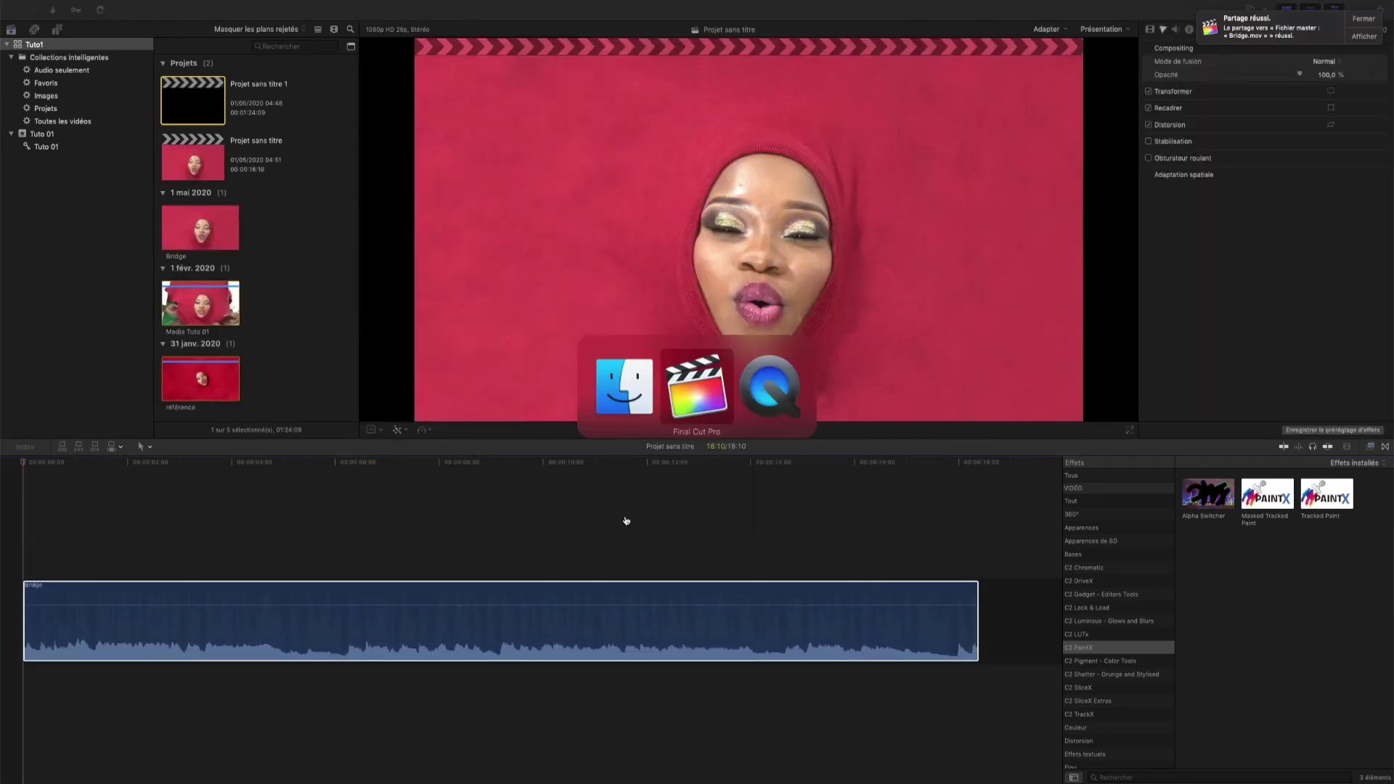
pyautogui.click(625, 386)
pyautogui.press('Down')
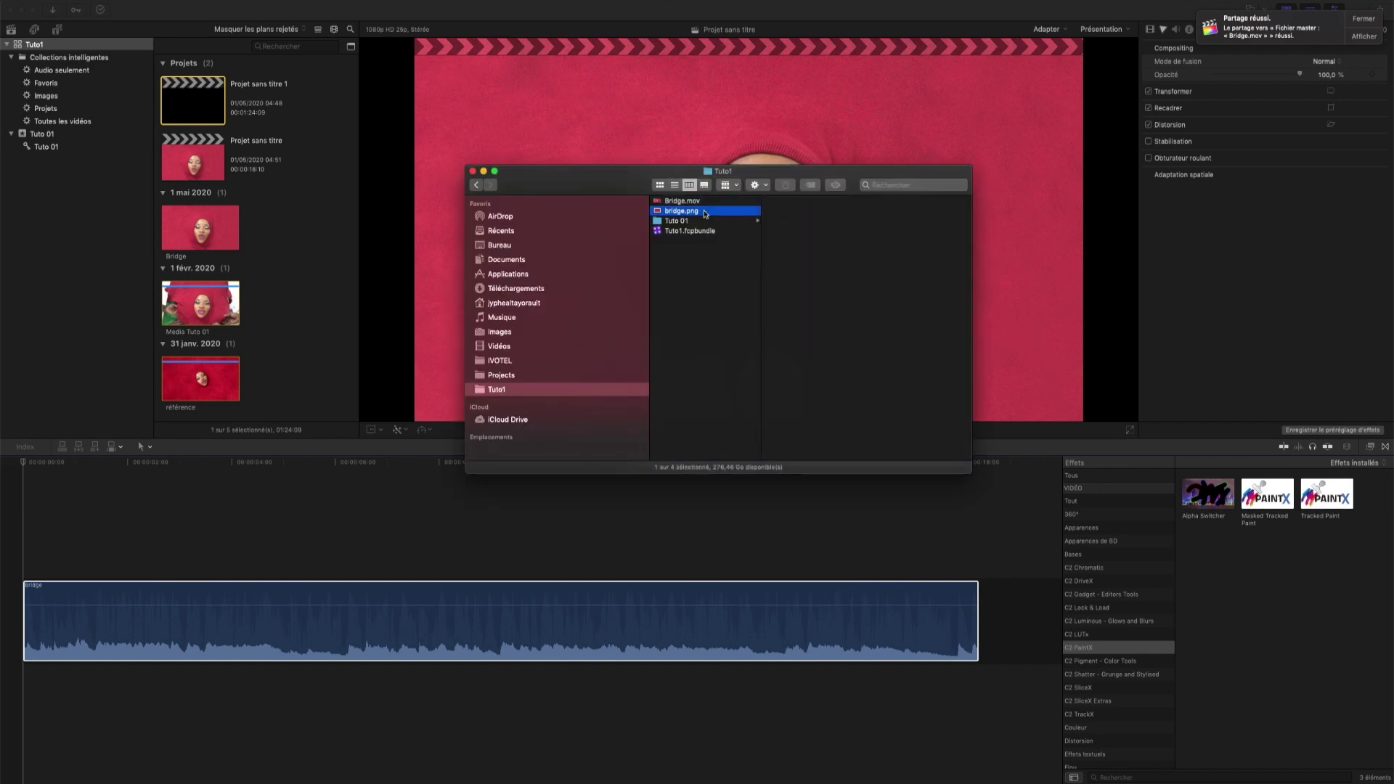
pyautogui.press('space')
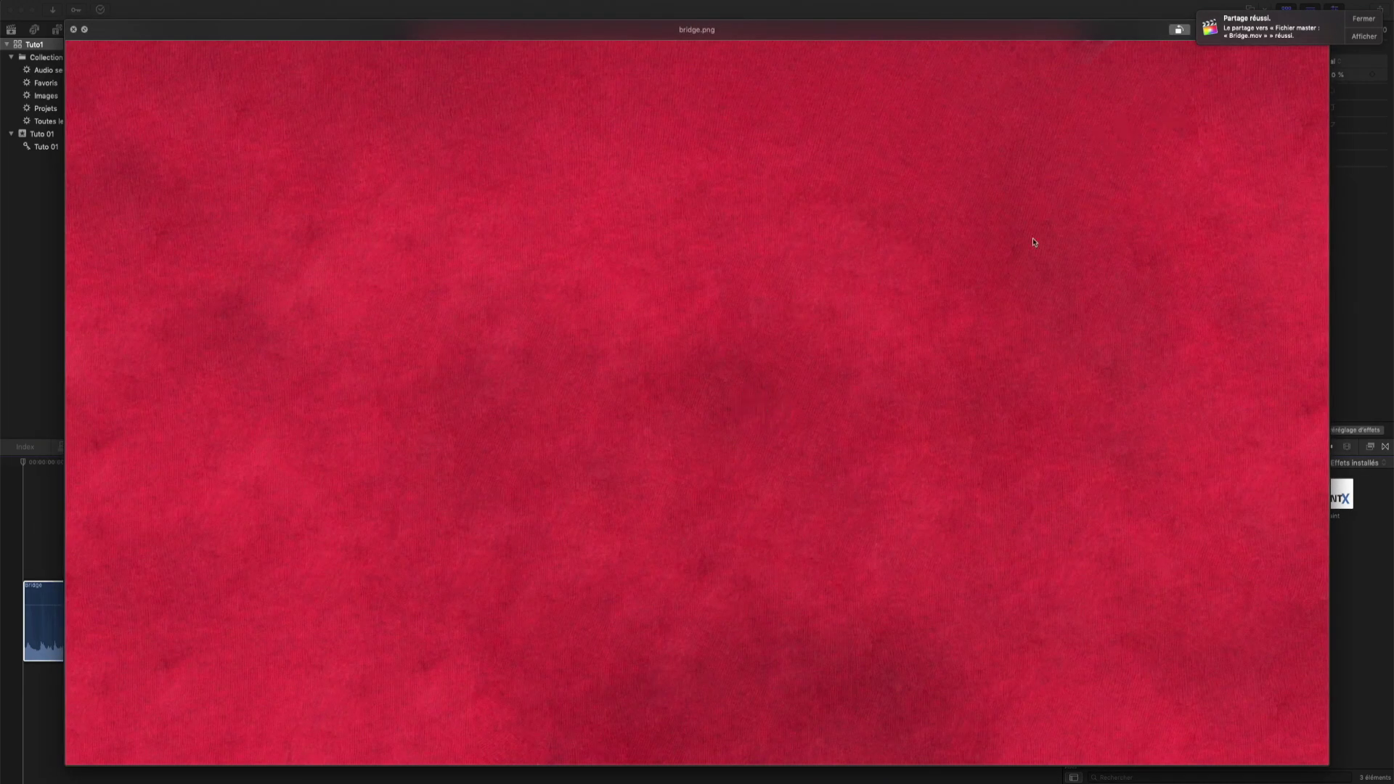
pyautogui.click(1364, 19)
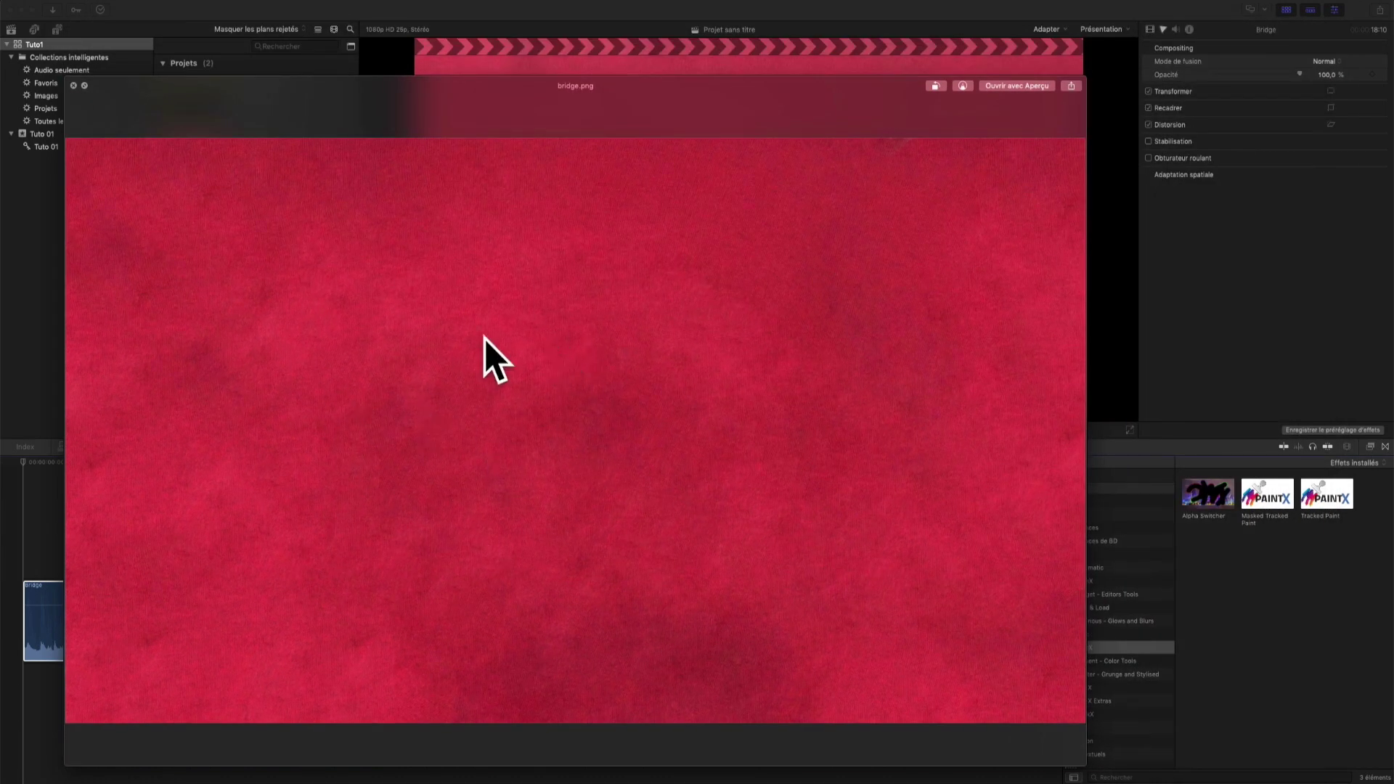
pyautogui.moveTo(512, 371); pyautogui.dragTo(616, 387)
pyautogui.press('space')
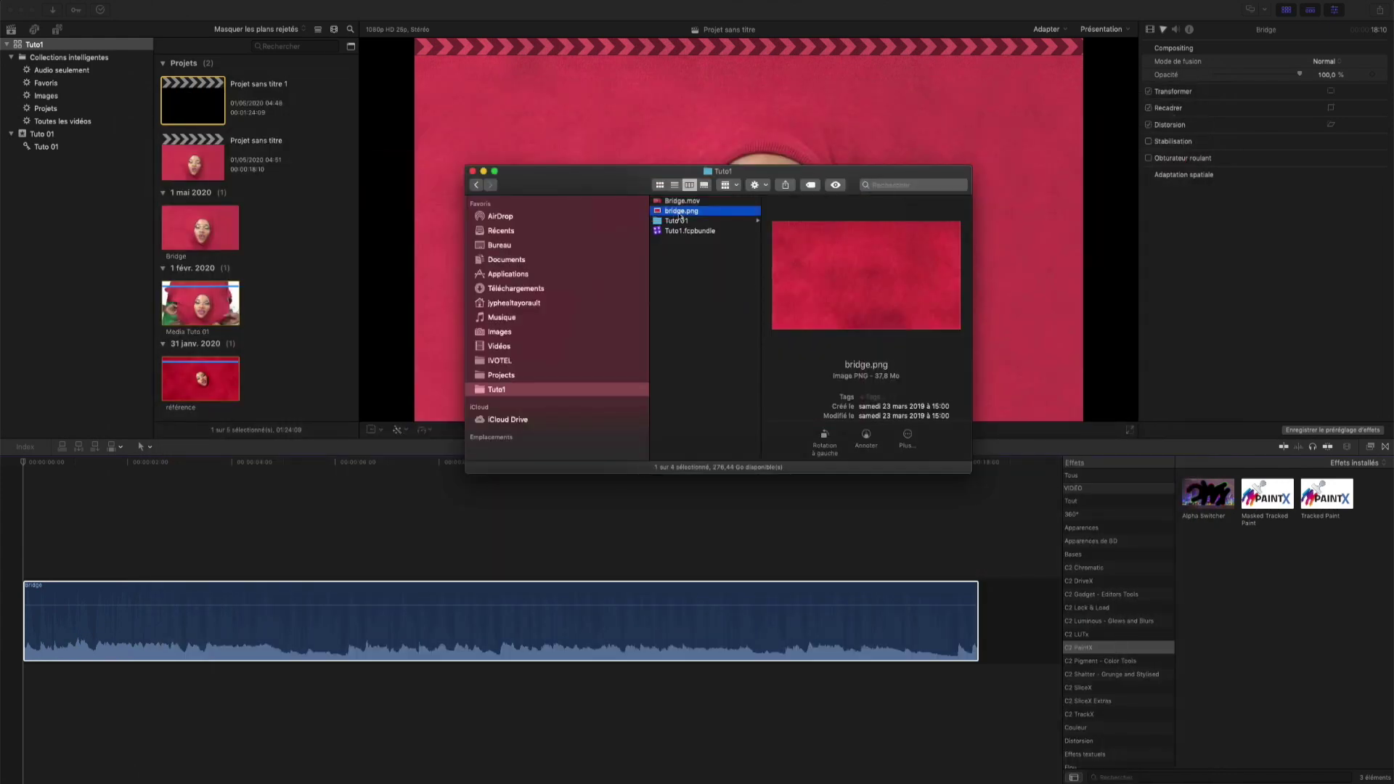
# Step: Place bridge.png in the timeline beneath the Bridge video clip, starting at the beginning and matching its length
pyautogui.moveTo(687, 212); pyautogui.dragTo(25, 529)
pyautogui.moveTo(397, 504); pyautogui.dragTo(926, 702)
pyautogui.click(653, 636)
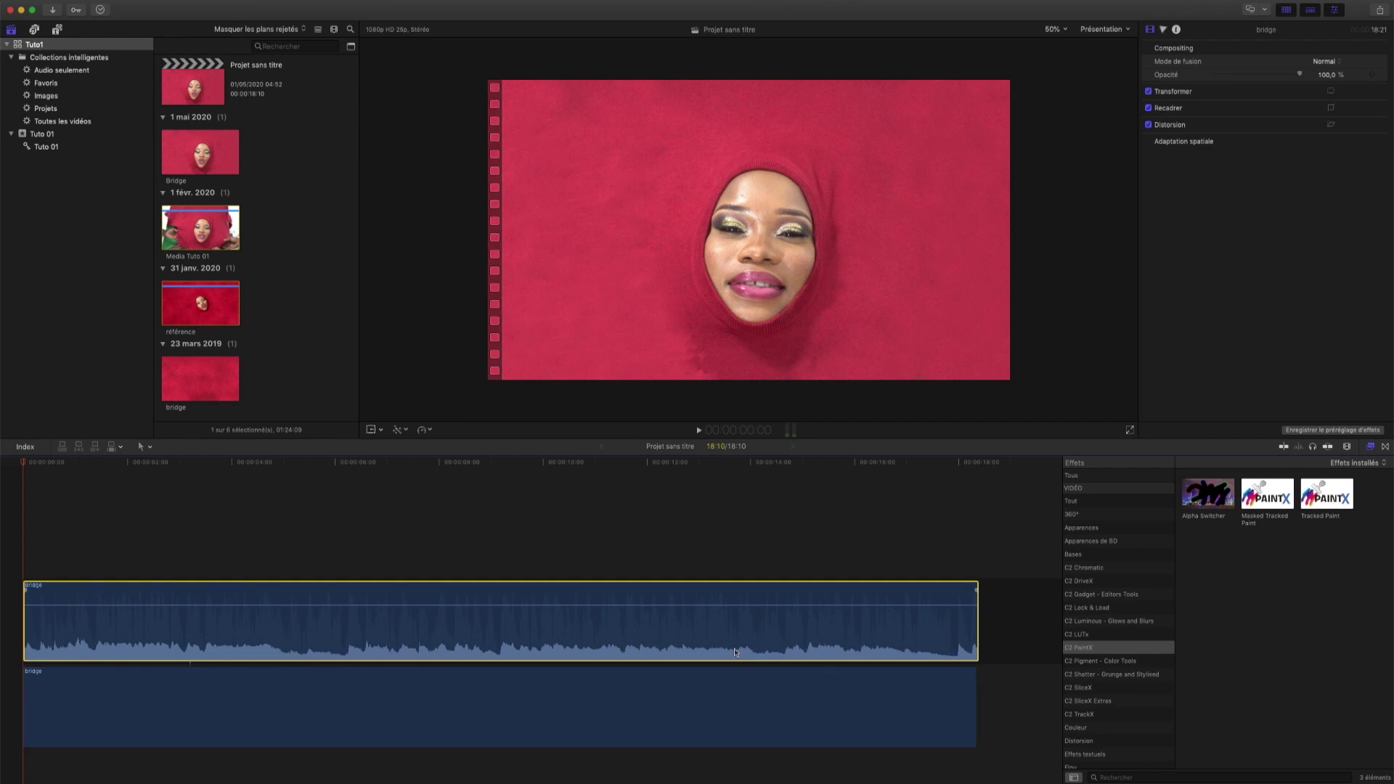
# Step: Search all video effects for "masqu" and apply Masque de forme to the upper Bridge clip
pyautogui.click(356, 472)
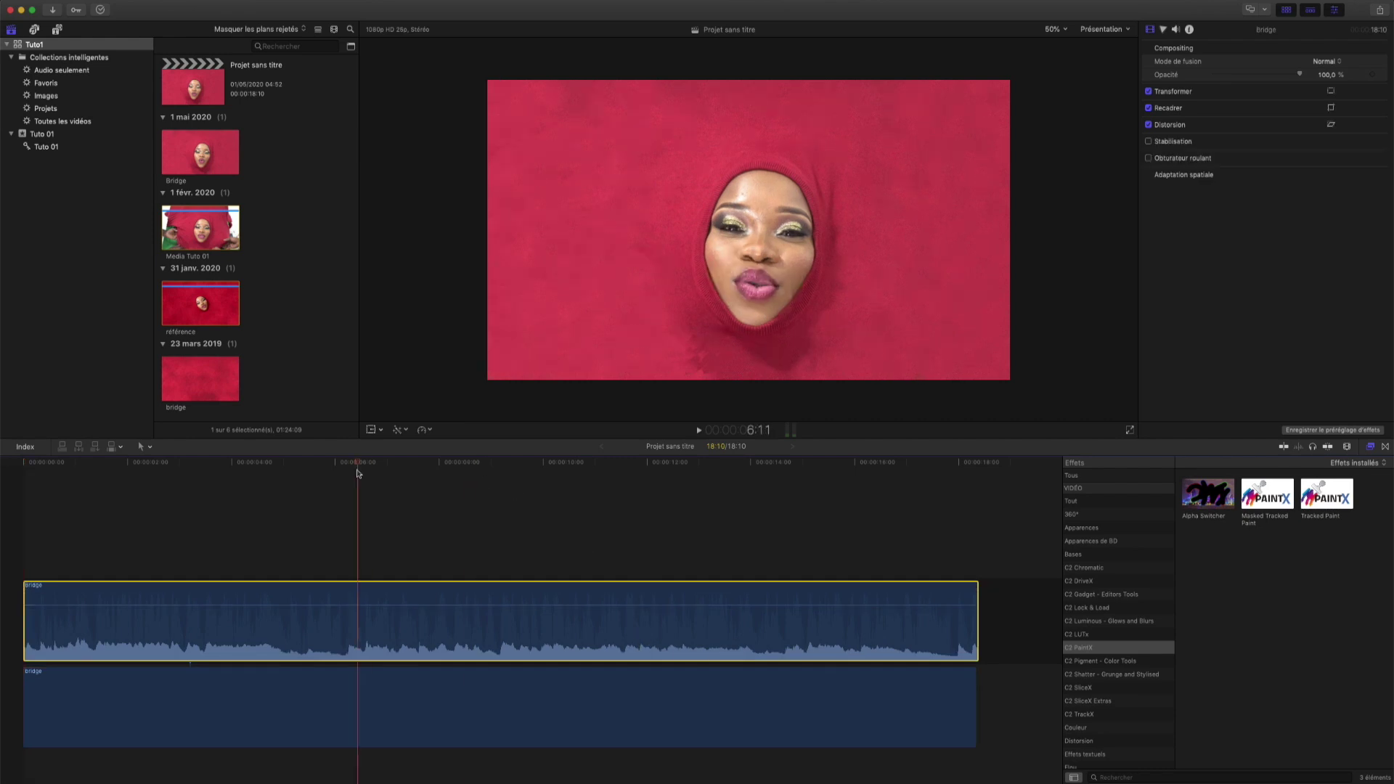
pyautogui.click(1111, 675)
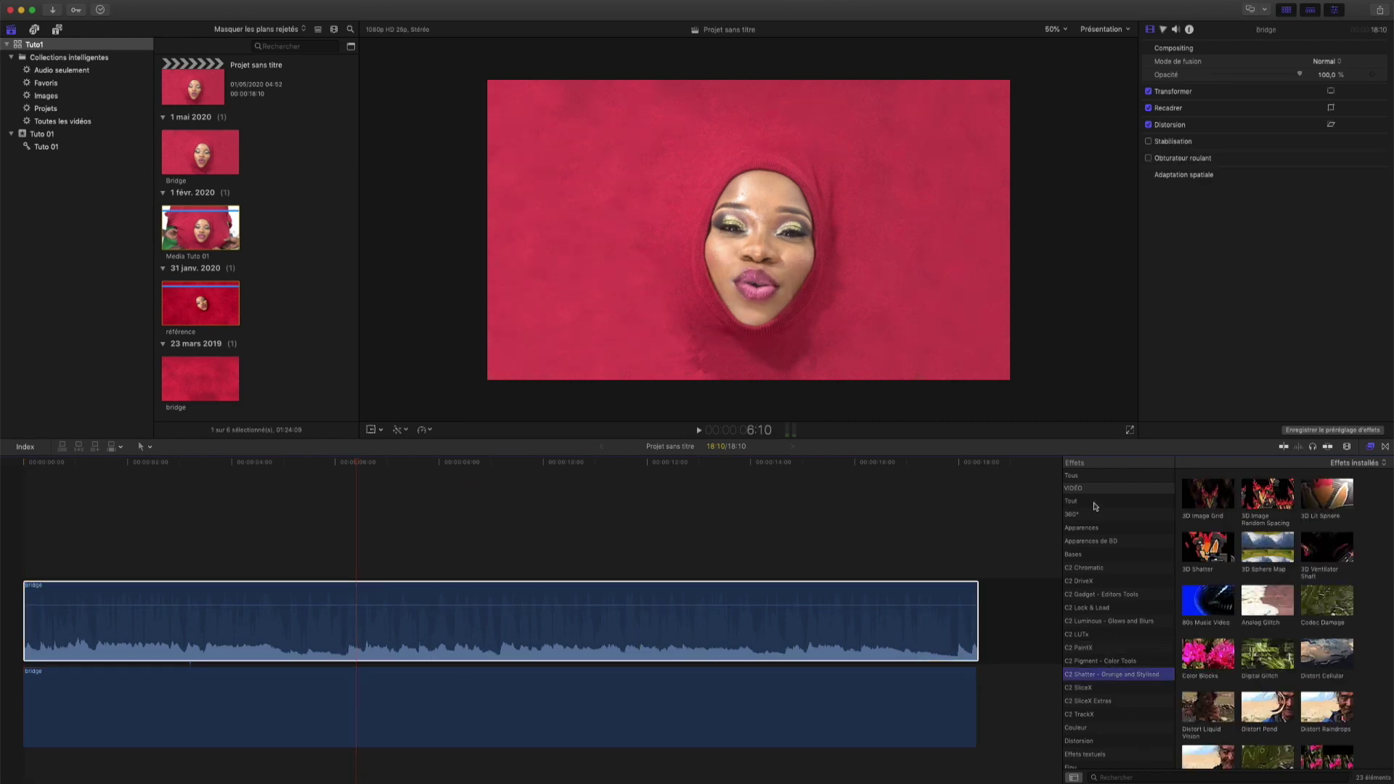
pyautogui.click(1101, 508)
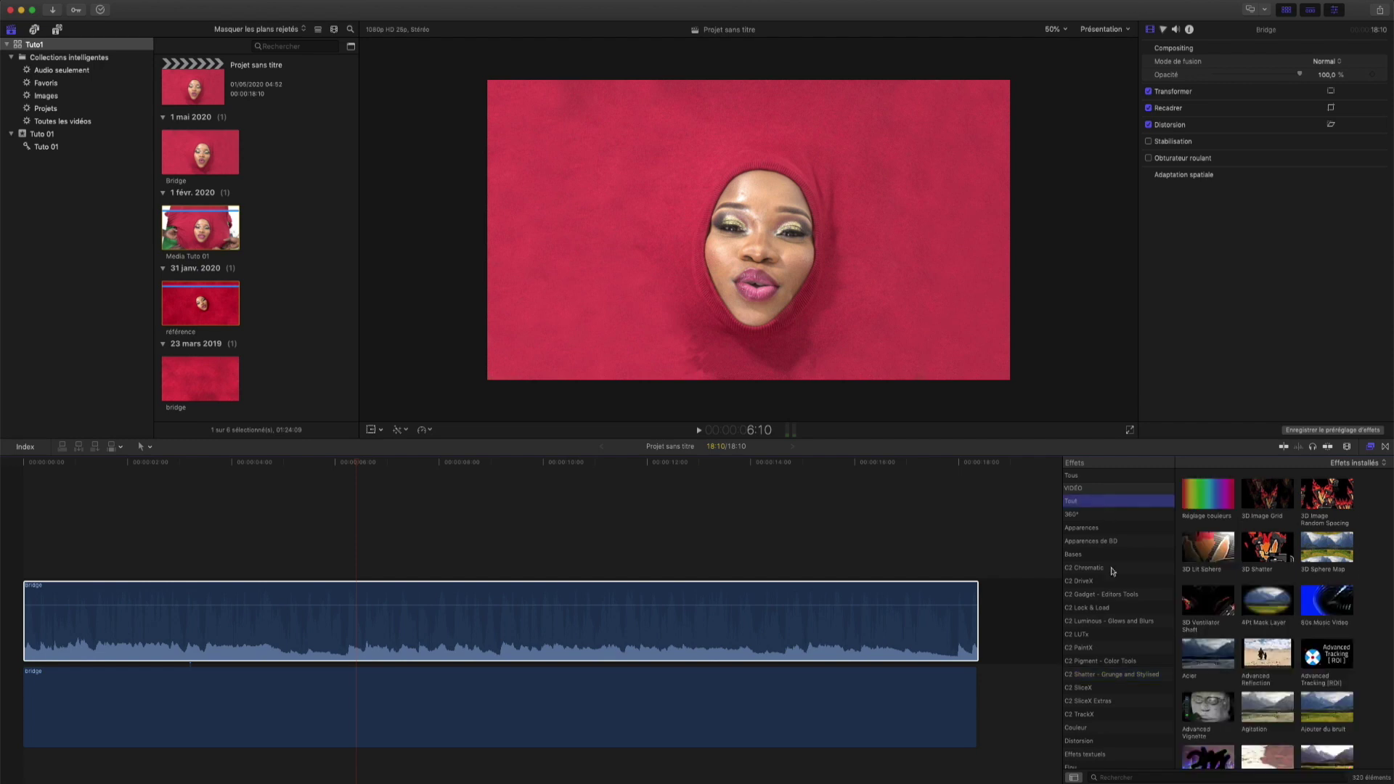
pyautogui.click(1151, 777)
pyautogui.write('masq')
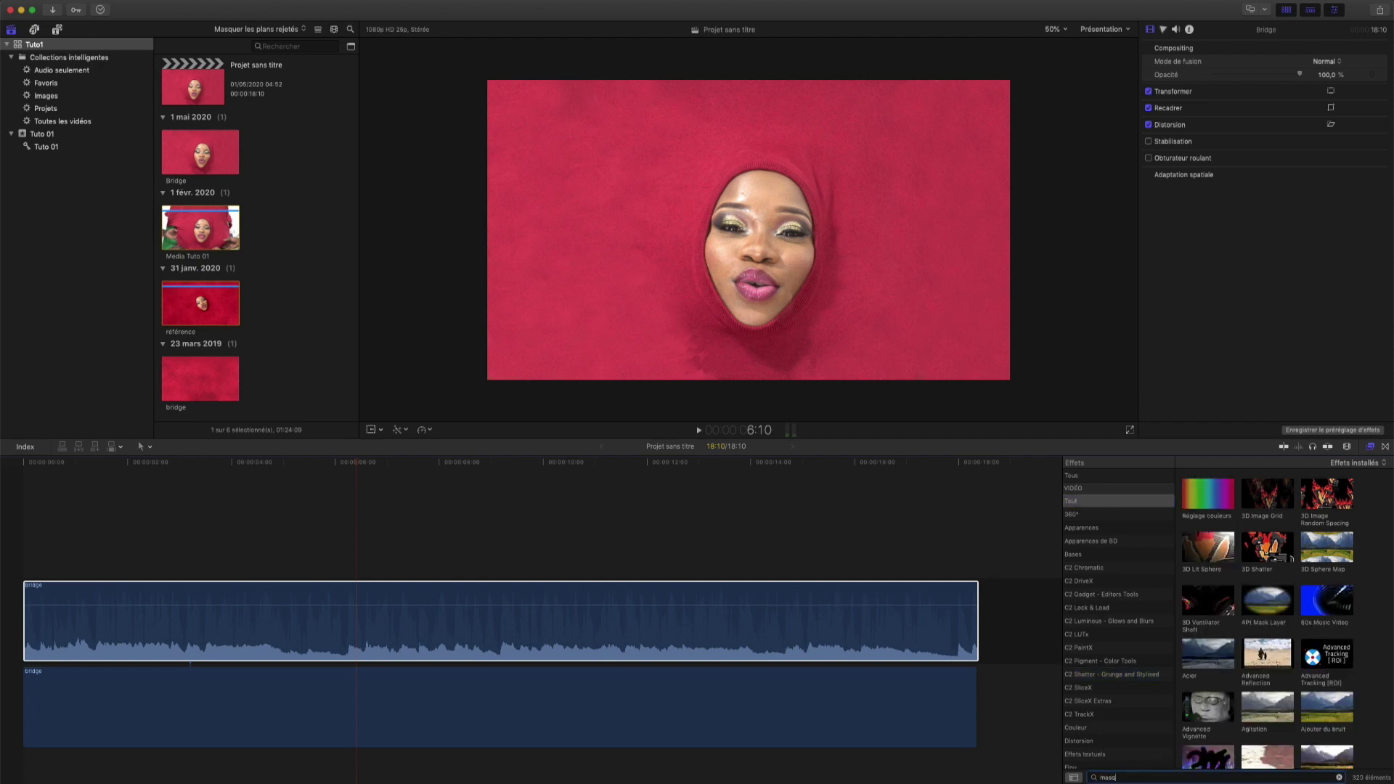
pyautogui.write('u')
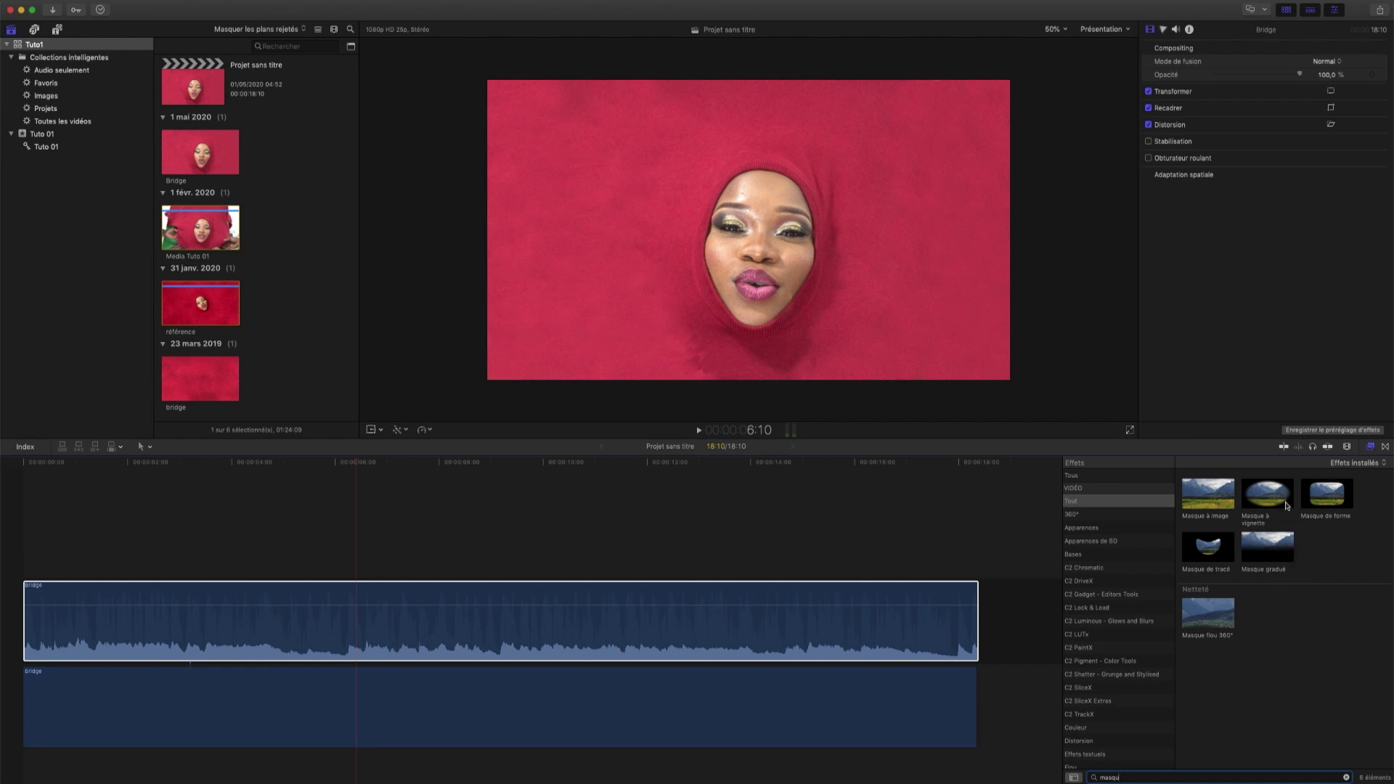
pyautogui.click(1323, 501)
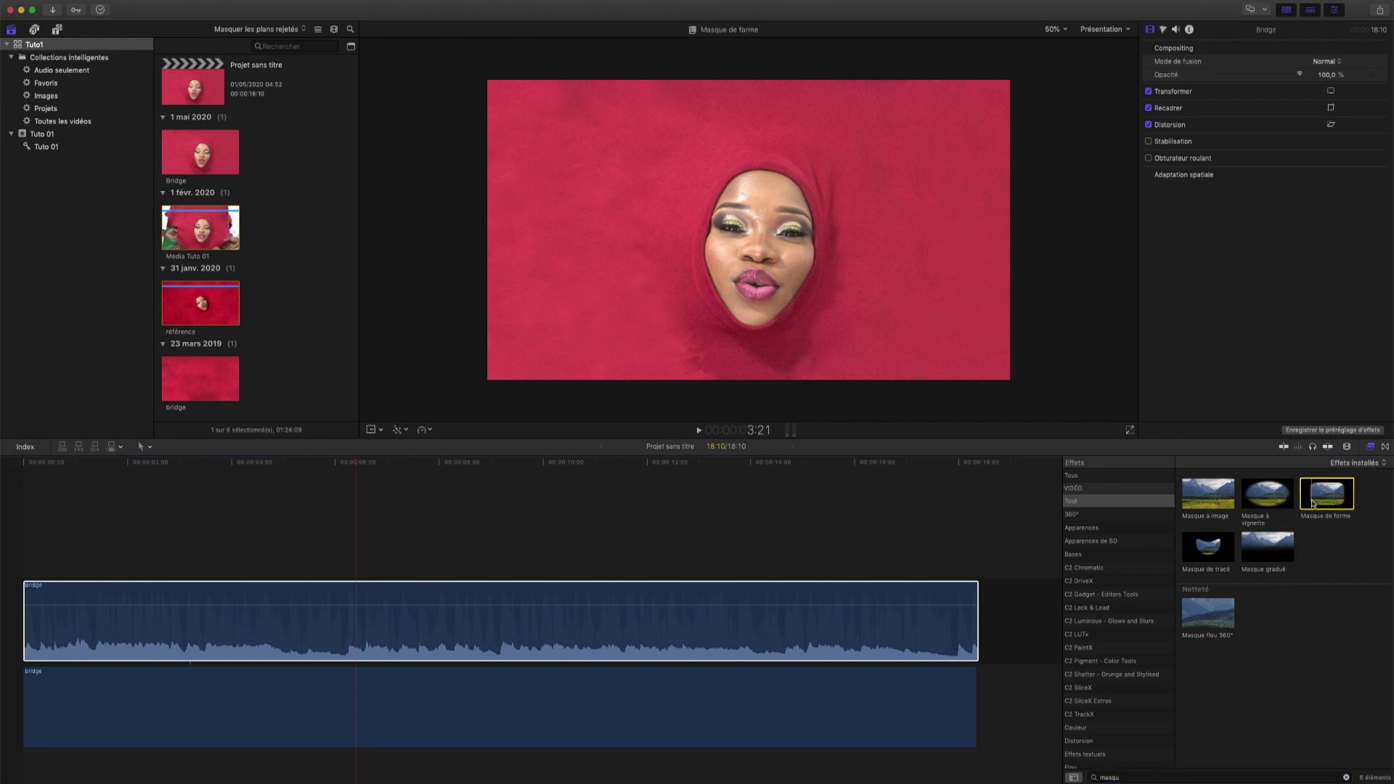
pyautogui.moveTo(1325, 498); pyautogui.dragTo(641, 635)
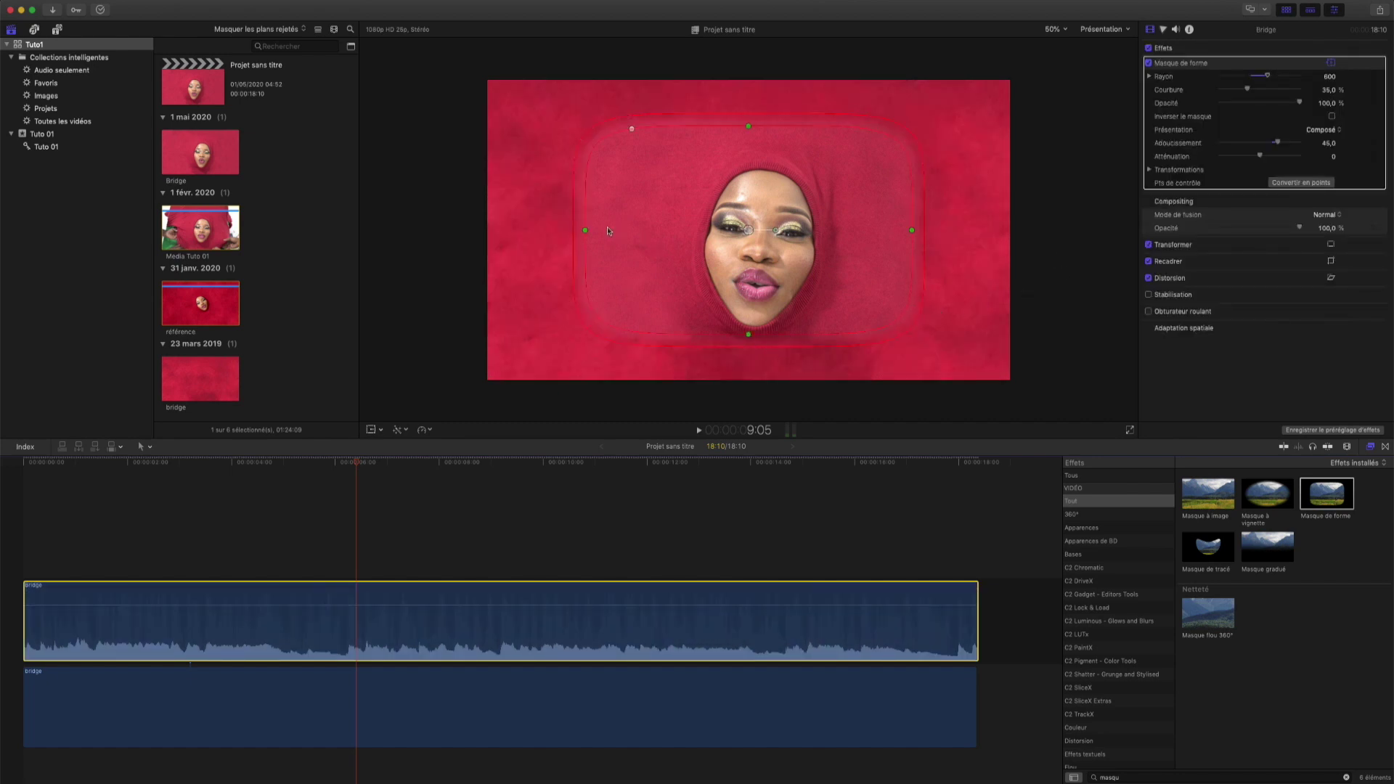
# Step: Reshape the upper Bridge clip's mask into a soft circle around the face, with Rayon about 405, Courbure 100 % and Adoucissement about 66.7
pyautogui.moveTo(634, 128); pyautogui.dragTo(687, 134)
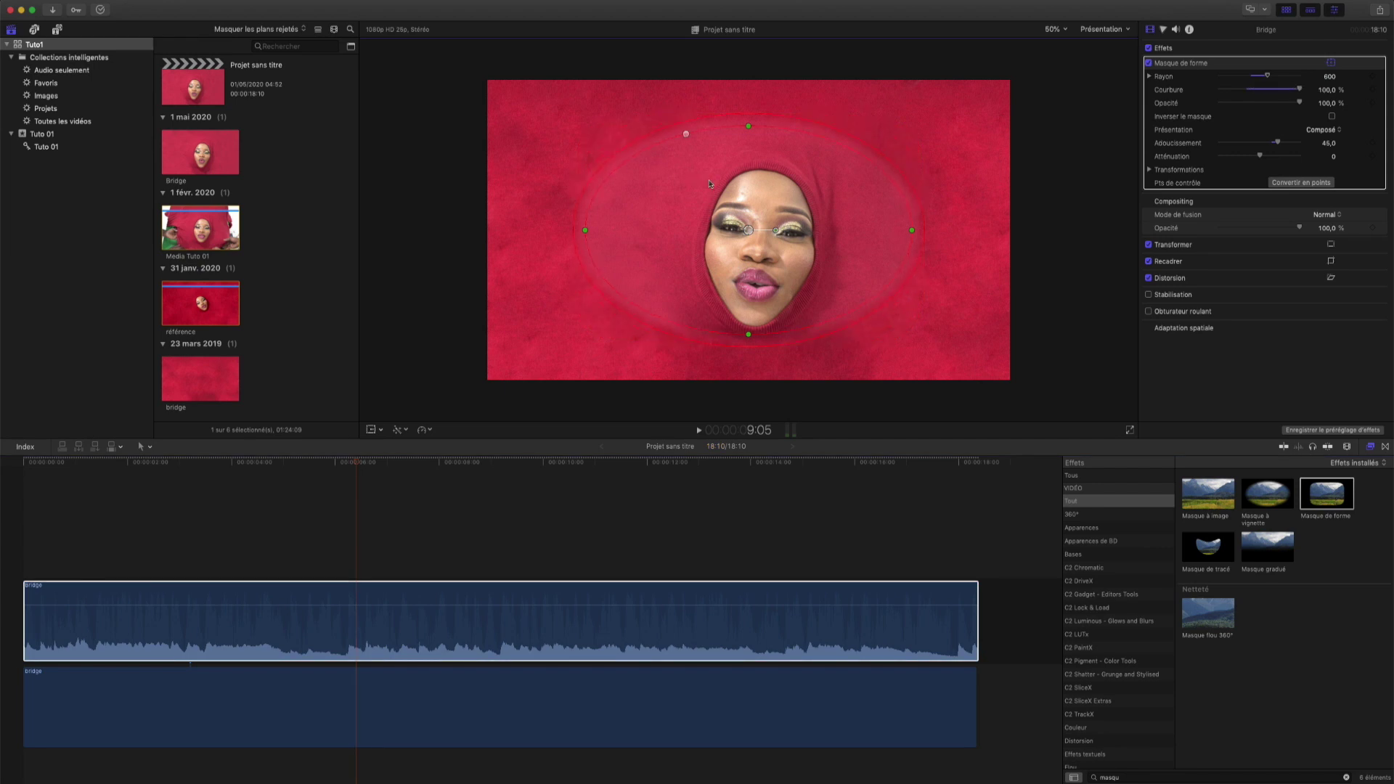
pyautogui.moveTo(910, 230); pyautogui.dragTo(821, 240)
pyautogui.moveTo(795, 144); pyautogui.dragTo(813, 126)
pyautogui.moveTo(760, 353); pyautogui.dragTo(759, 362)
pyautogui.moveTo(824, 284); pyautogui.dragTo(819, 276)
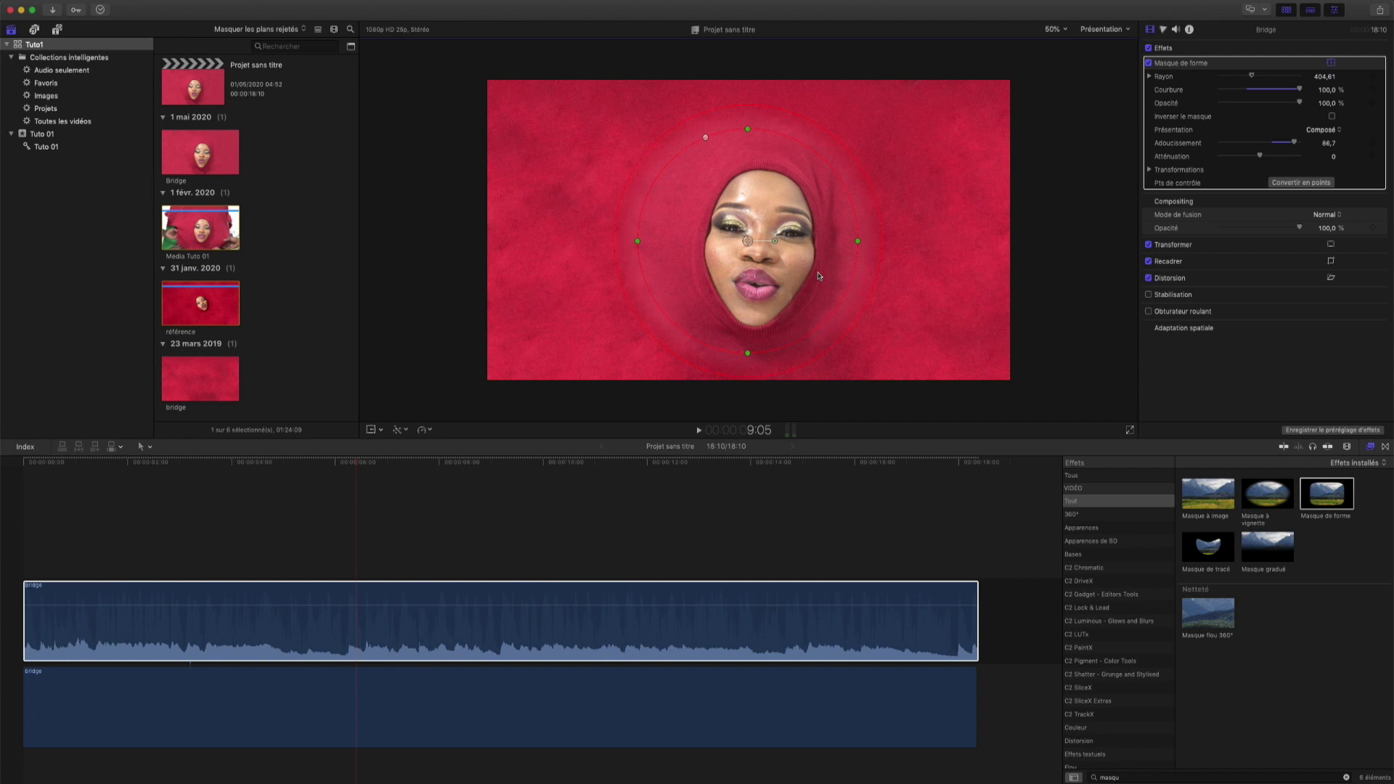
# Step: Shift the upper Bridge clip to about X -32 px, Y 46 px with Transformer, and undo the trial downscaling
pyautogui.rightClick(749, 190)
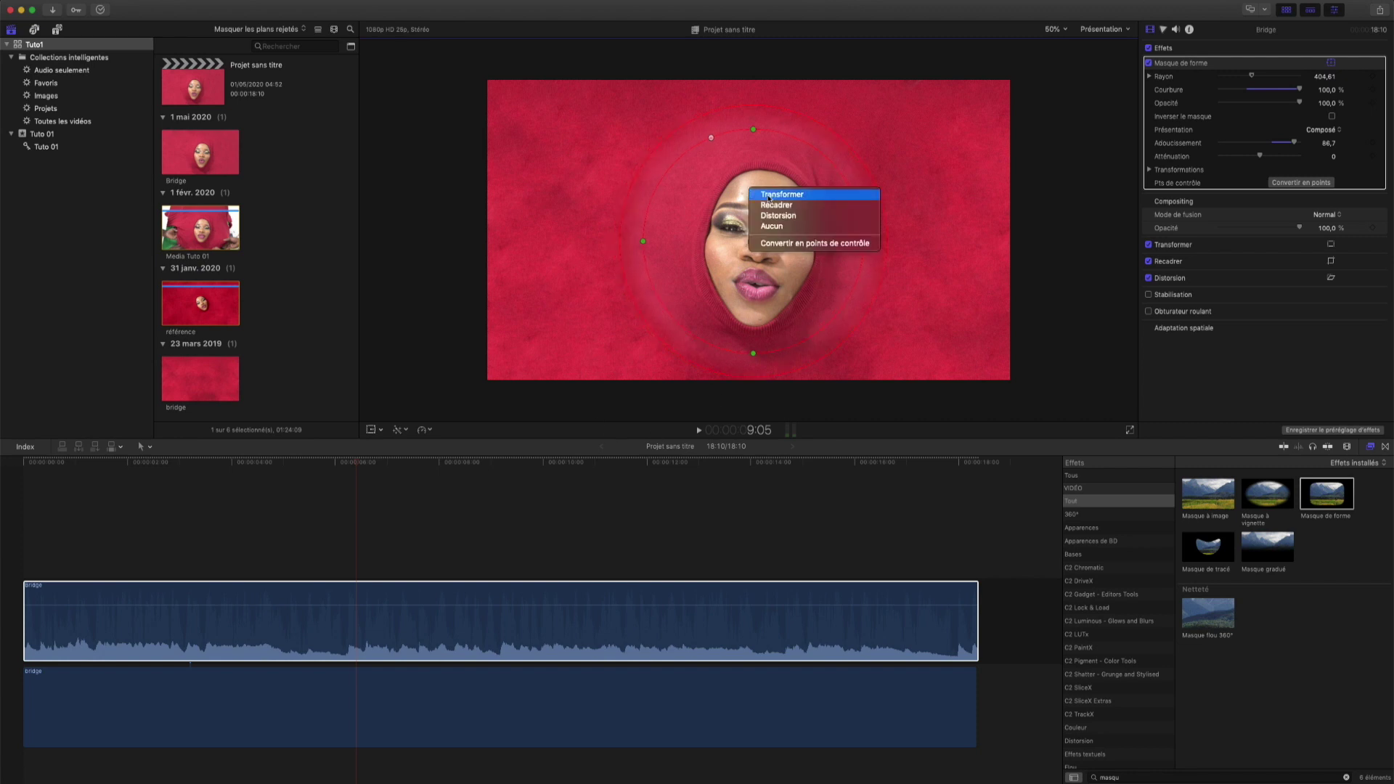
pyautogui.click(774, 195)
pyautogui.moveTo(771, 245); pyautogui.dragTo(761, 227)
pyautogui.moveTo(990, 73); pyautogui.dragTo(956, 103)
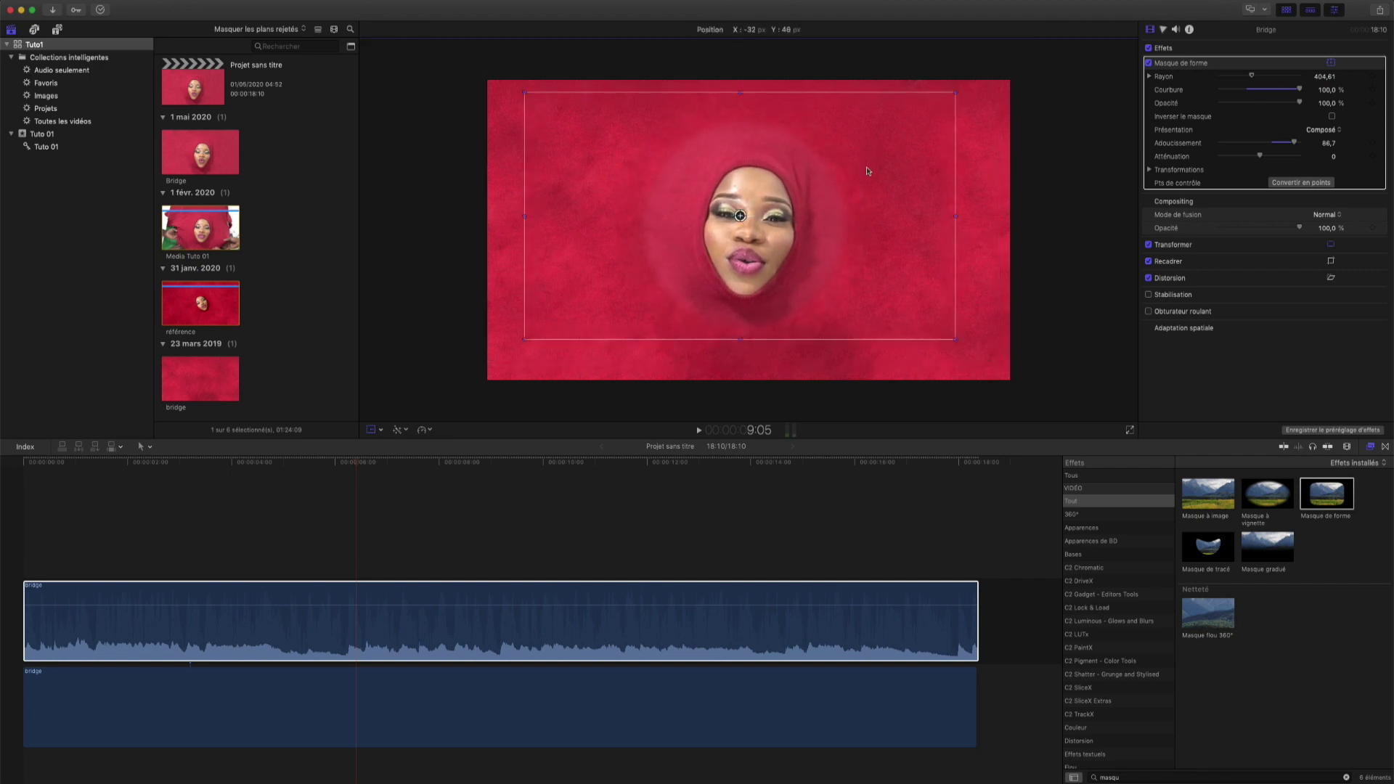
pyautogui.press('super+z')
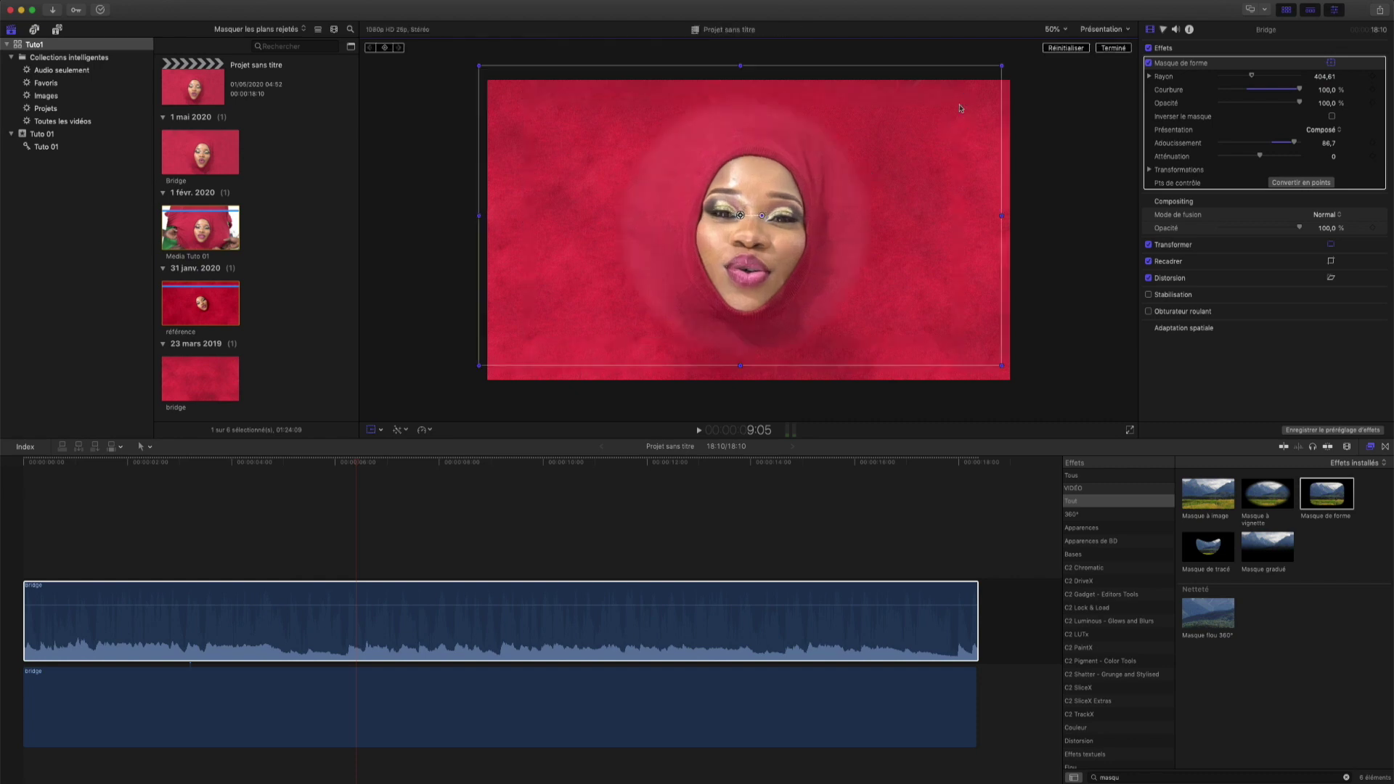
pyautogui.click(1072, 71)
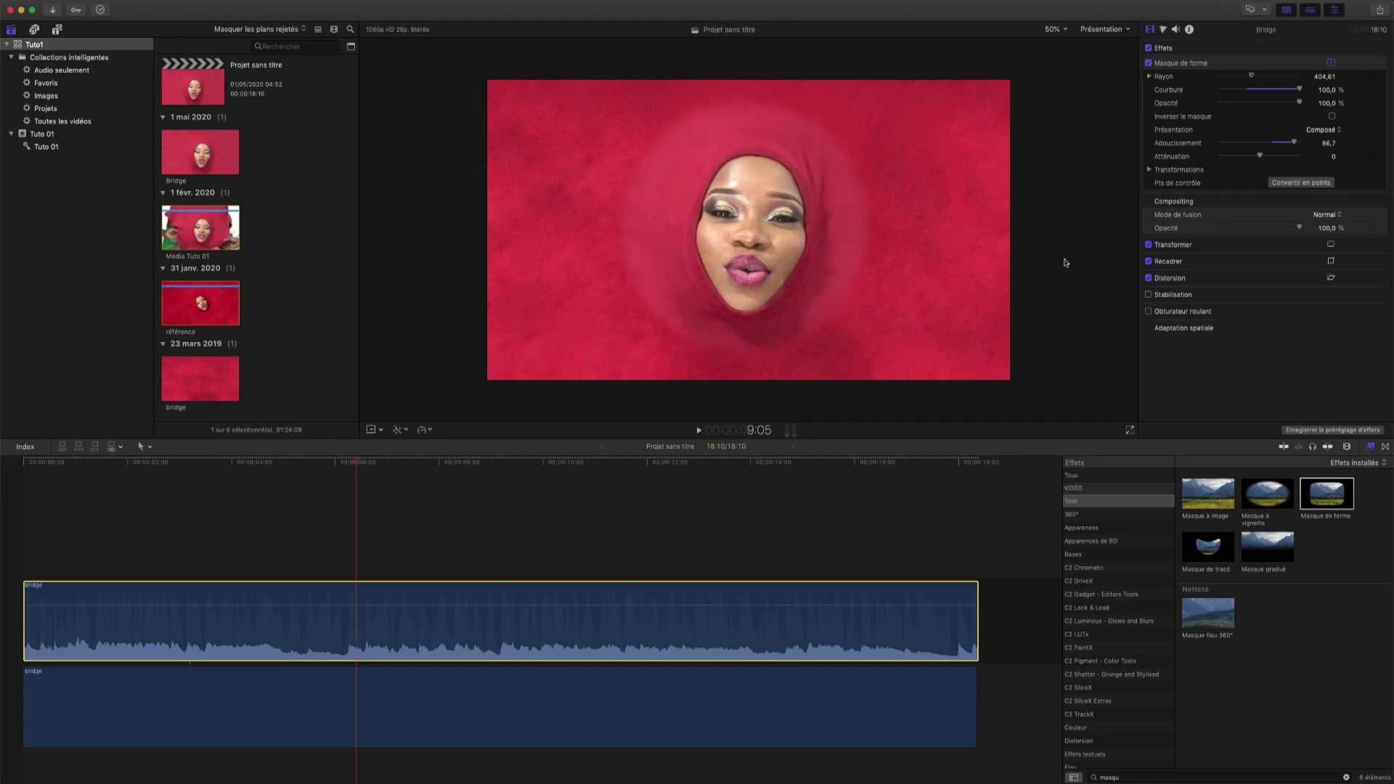
# Step: Lower the exposure of the upper Bridge clip's shadows (Ombres) to -14 %
pyautogui.click(1163, 30)
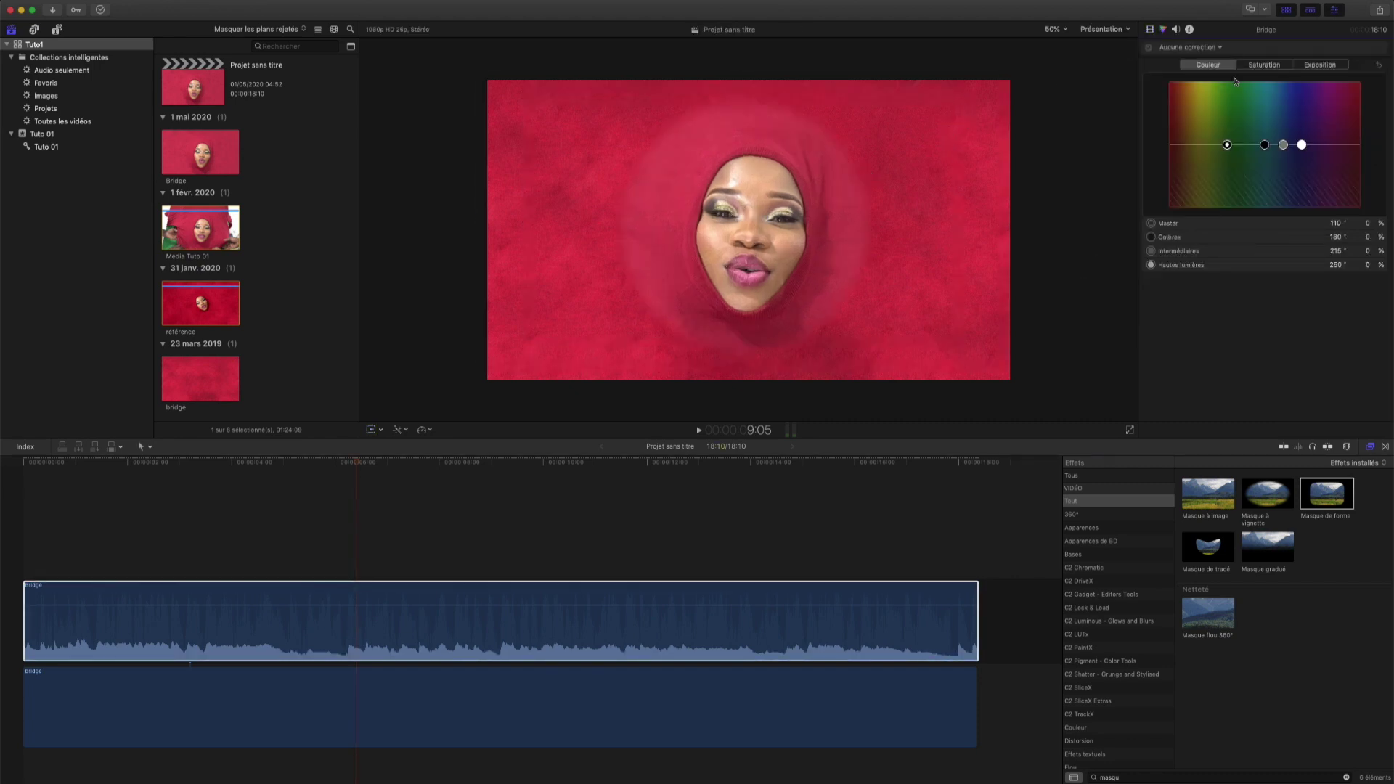
pyautogui.click(1316, 66)
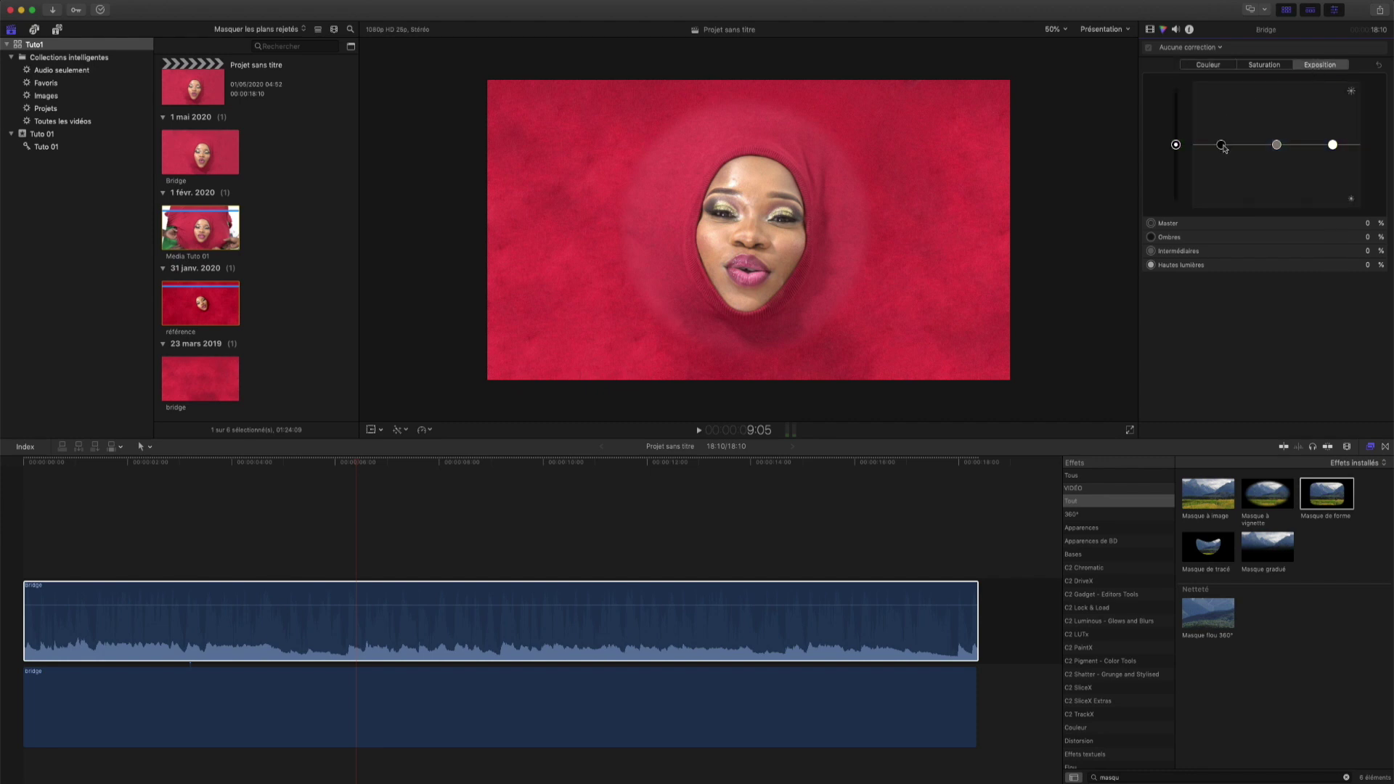
pyautogui.moveTo(1224, 147); pyautogui.dragTo(1222, 157)
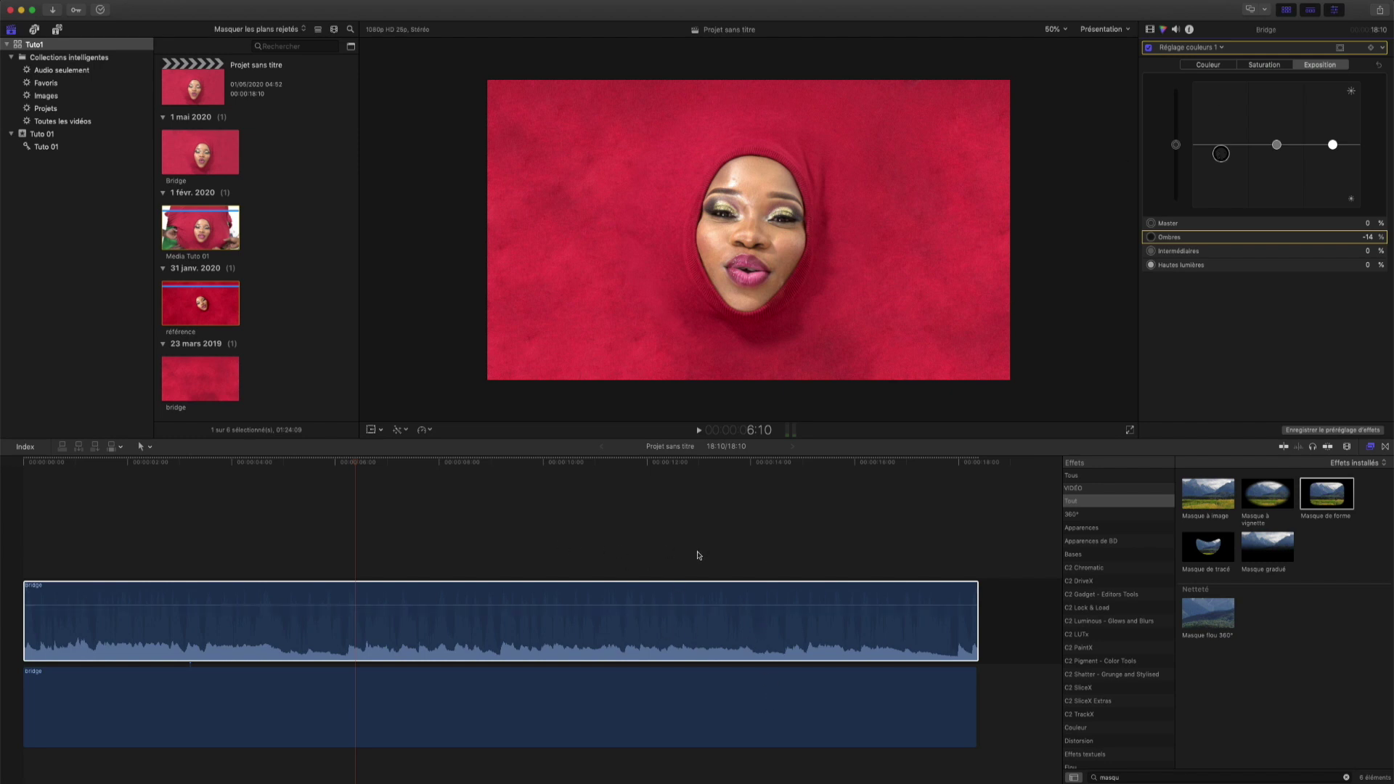
# Step: Play the composite from the start of the timeline to check how the face blends into the fabric
pyautogui.press('super+minus')
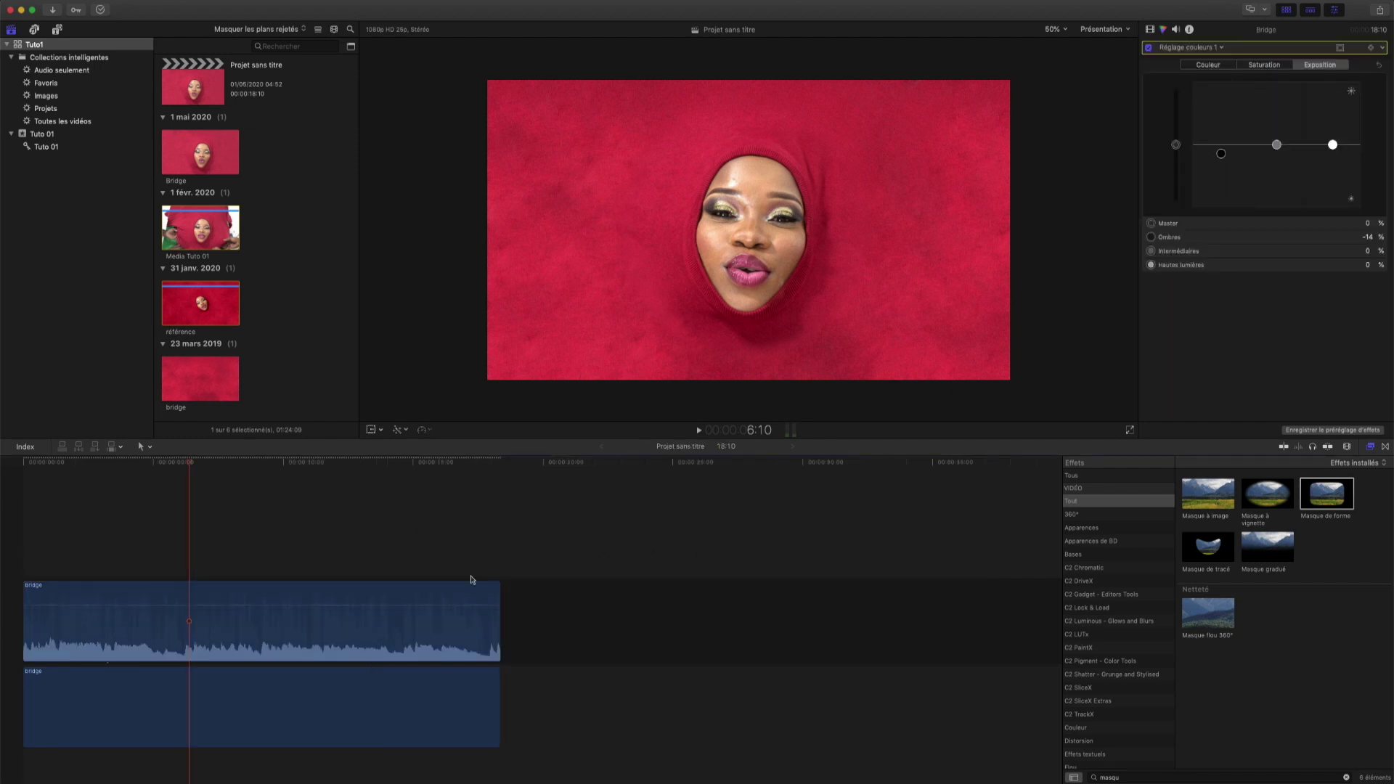
pyautogui.click(456, 604)
pyautogui.click(3, 488)
pyautogui.click(1104, 29)
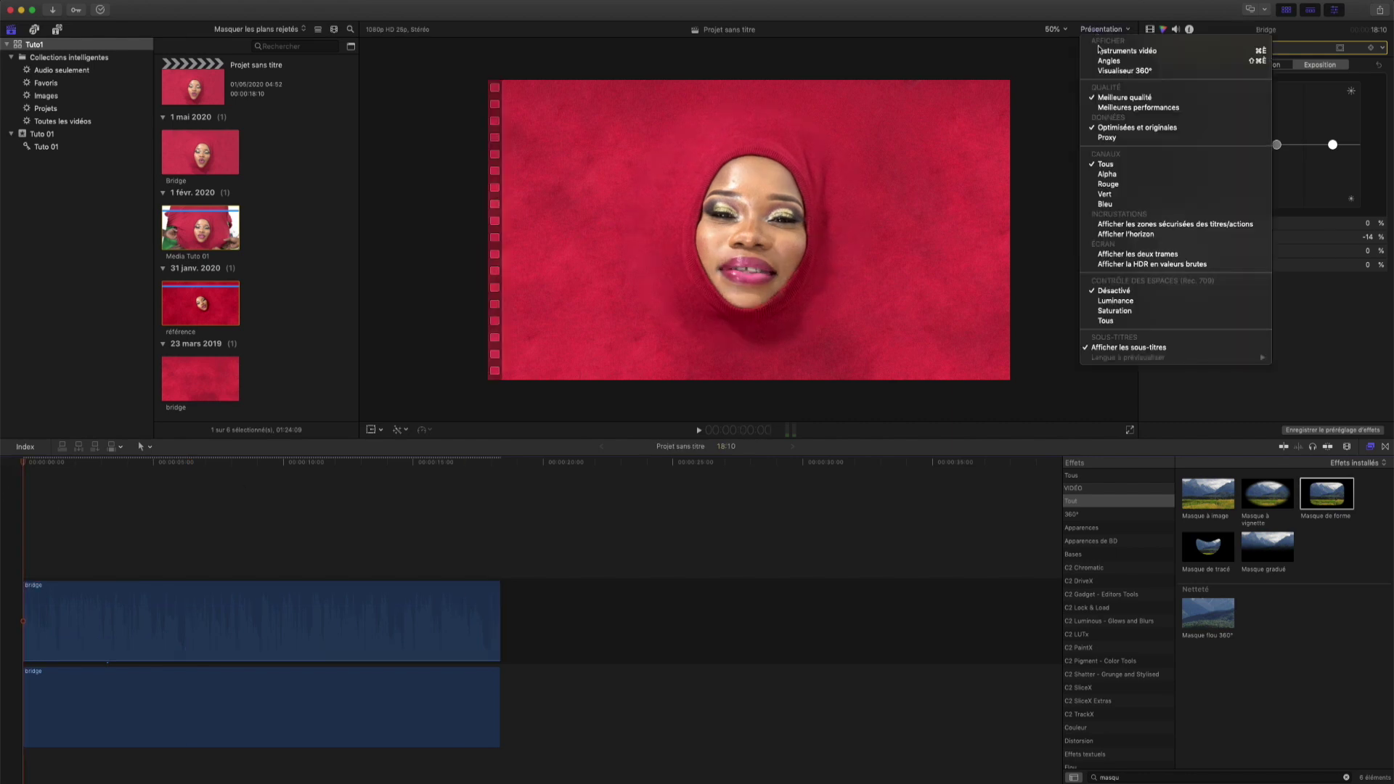
pyautogui.click(1133, 268)
pyautogui.press('space')
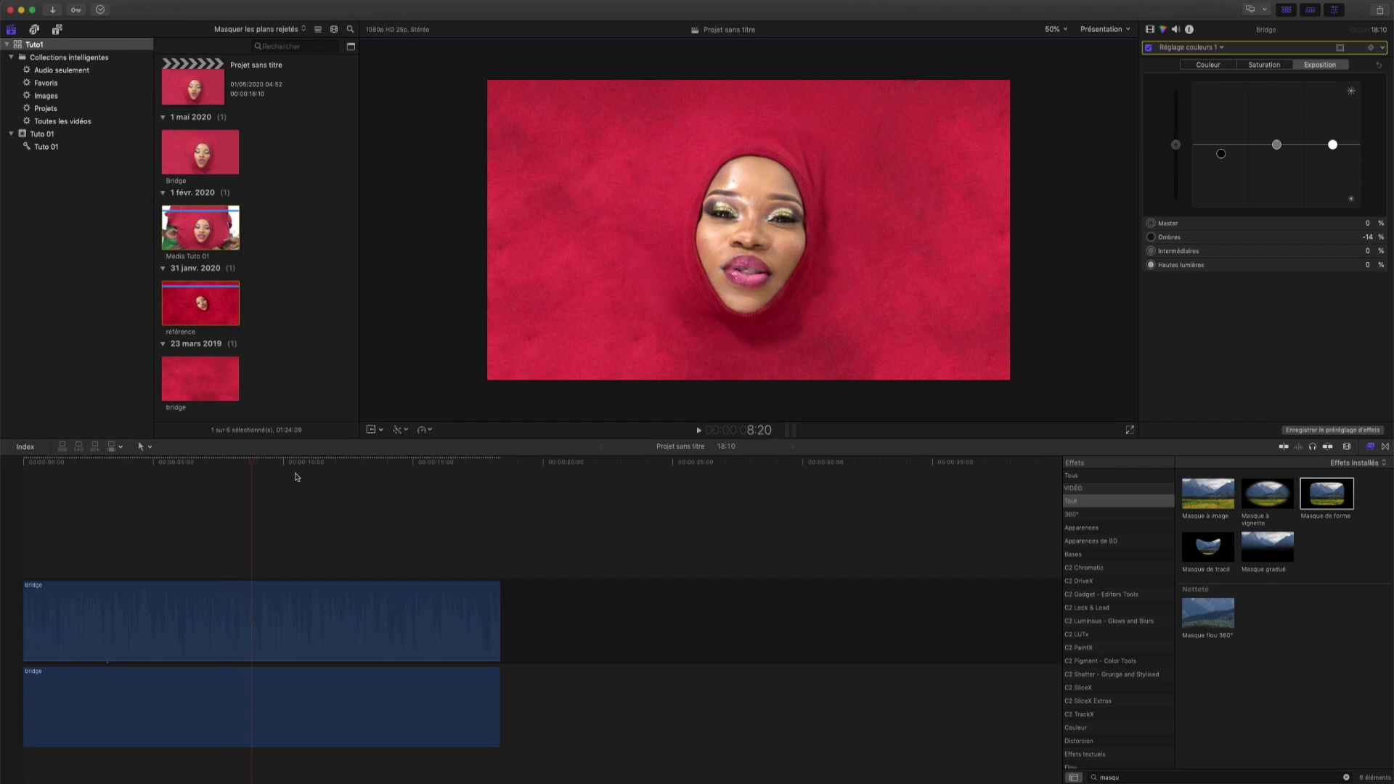
# Step: Duplicate the bridge texture clip in the timeline and combine one copy with the upper Bridge clip into a compound clip in event Tuto 01
pyautogui.click(410, 717)
pyautogui.moveTo(409, 717); pyautogui.dragTo(398, 748)
pyautogui.moveTo(569, 715); pyautogui.dragTo(305, 605)
pyautogui.rightClick(305, 604)
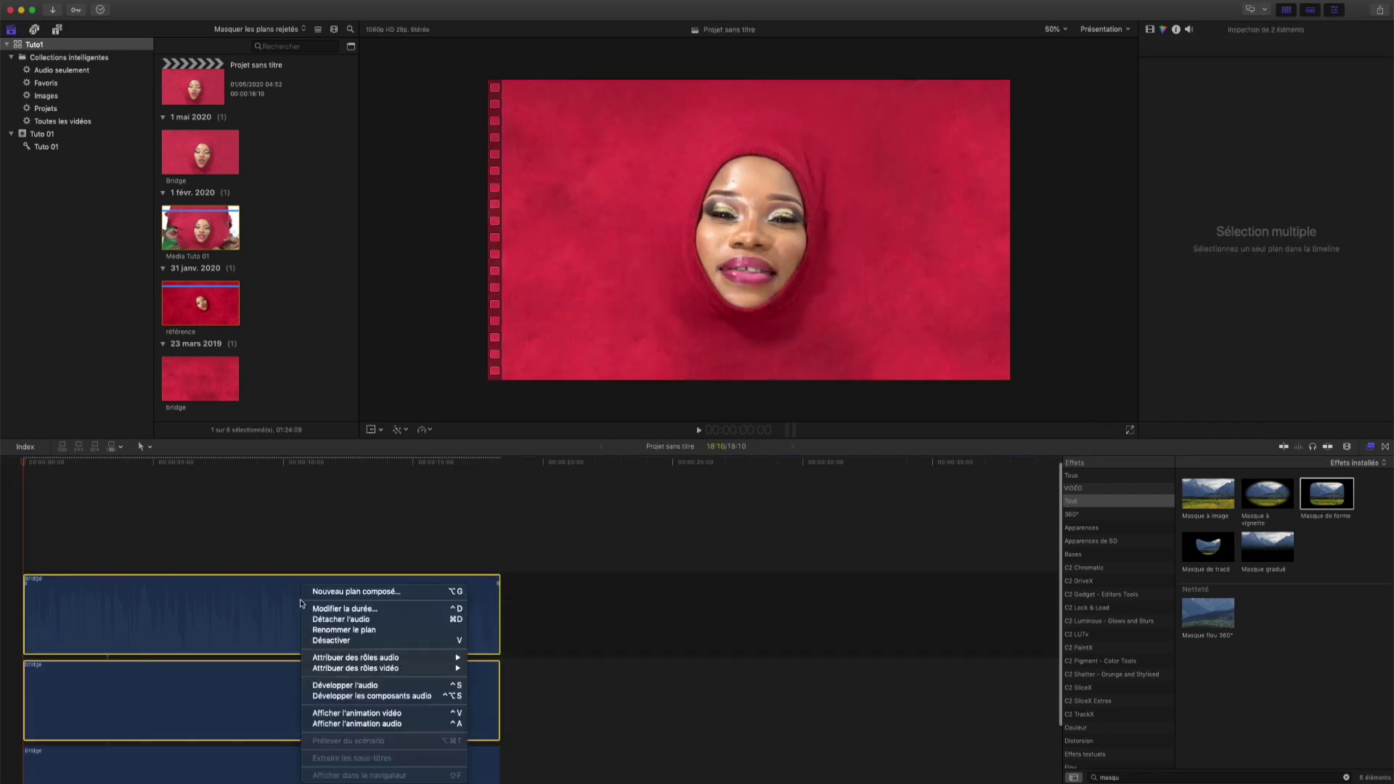
pyautogui.click(363, 591)
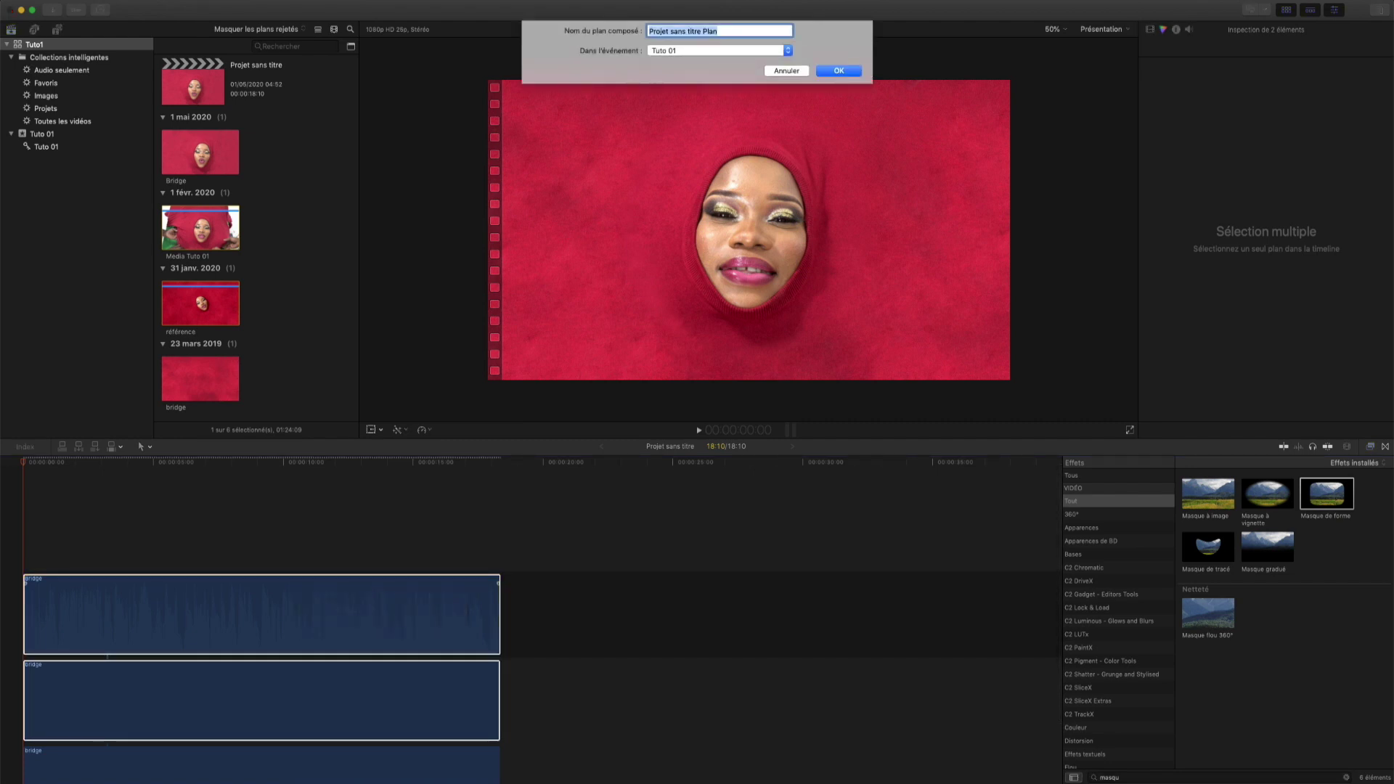
pyautogui.press('Return')
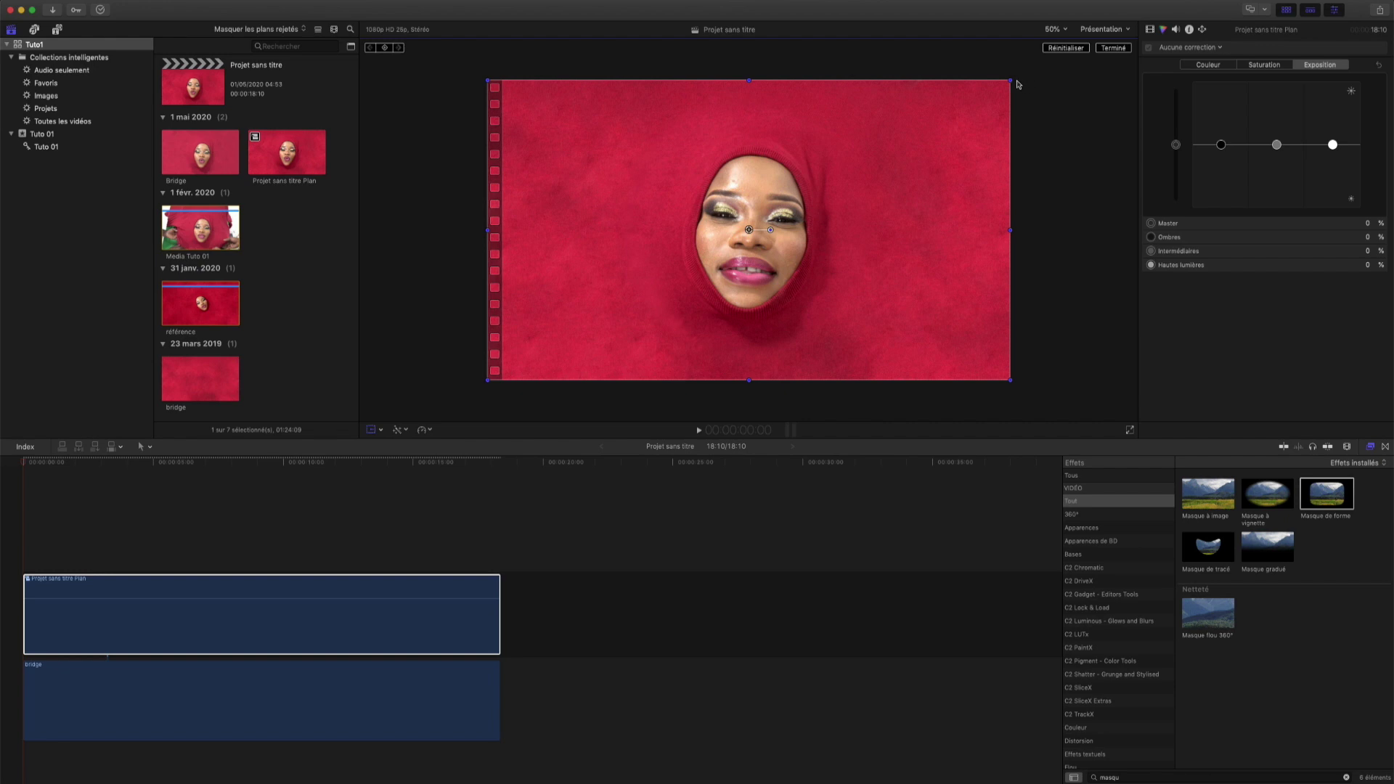
# Step: Scale the compound clip down to about half size around its centre and apply Masque de forme to it
pyautogui.moveTo(1012, 80); pyautogui.dragTo(888, 151)
pyautogui.moveTo(1315, 508); pyautogui.dragTo(396, 592)
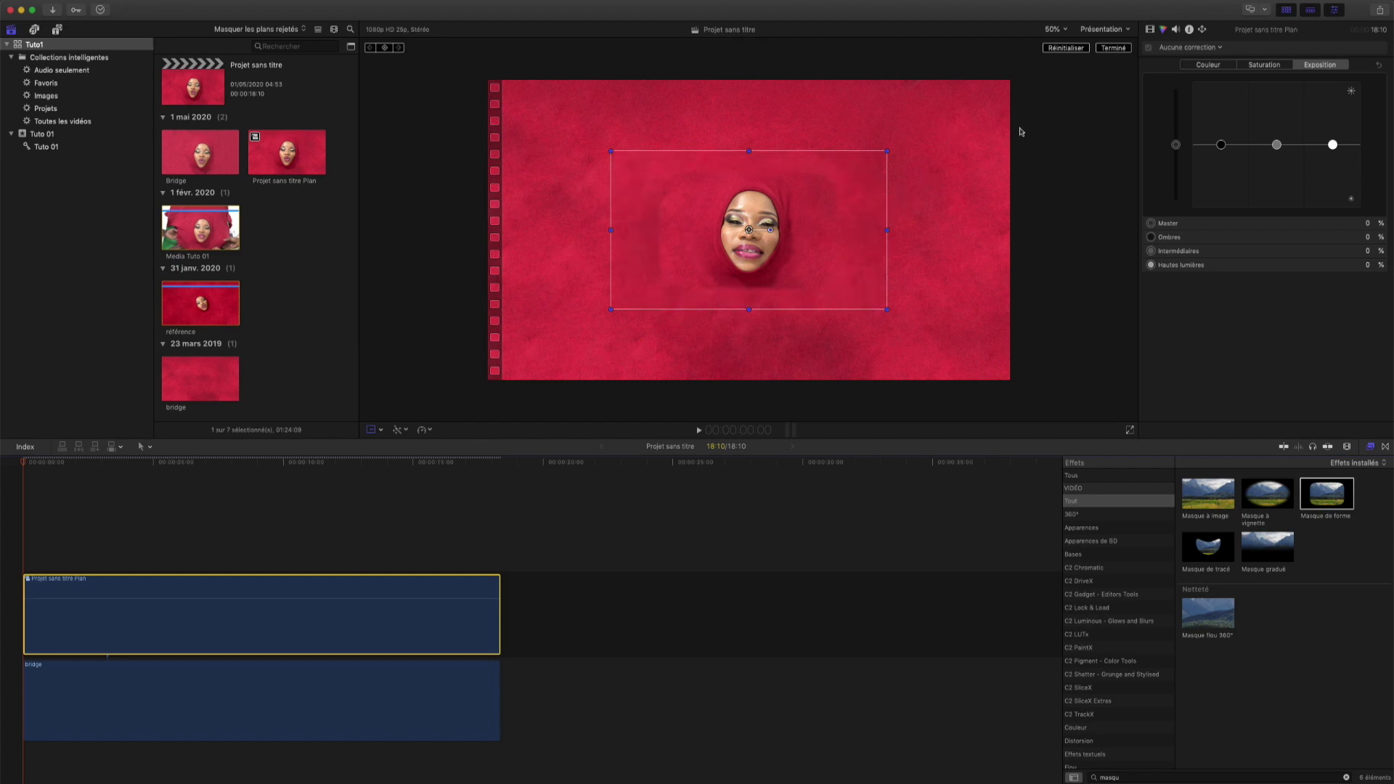
pyautogui.click(1115, 48)
# Step: Shape the compound clip's mask into a soft circle around the face, with Courbure about 96.7 % and Adoucissement about 228.5
pyautogui.click(1151, 30)
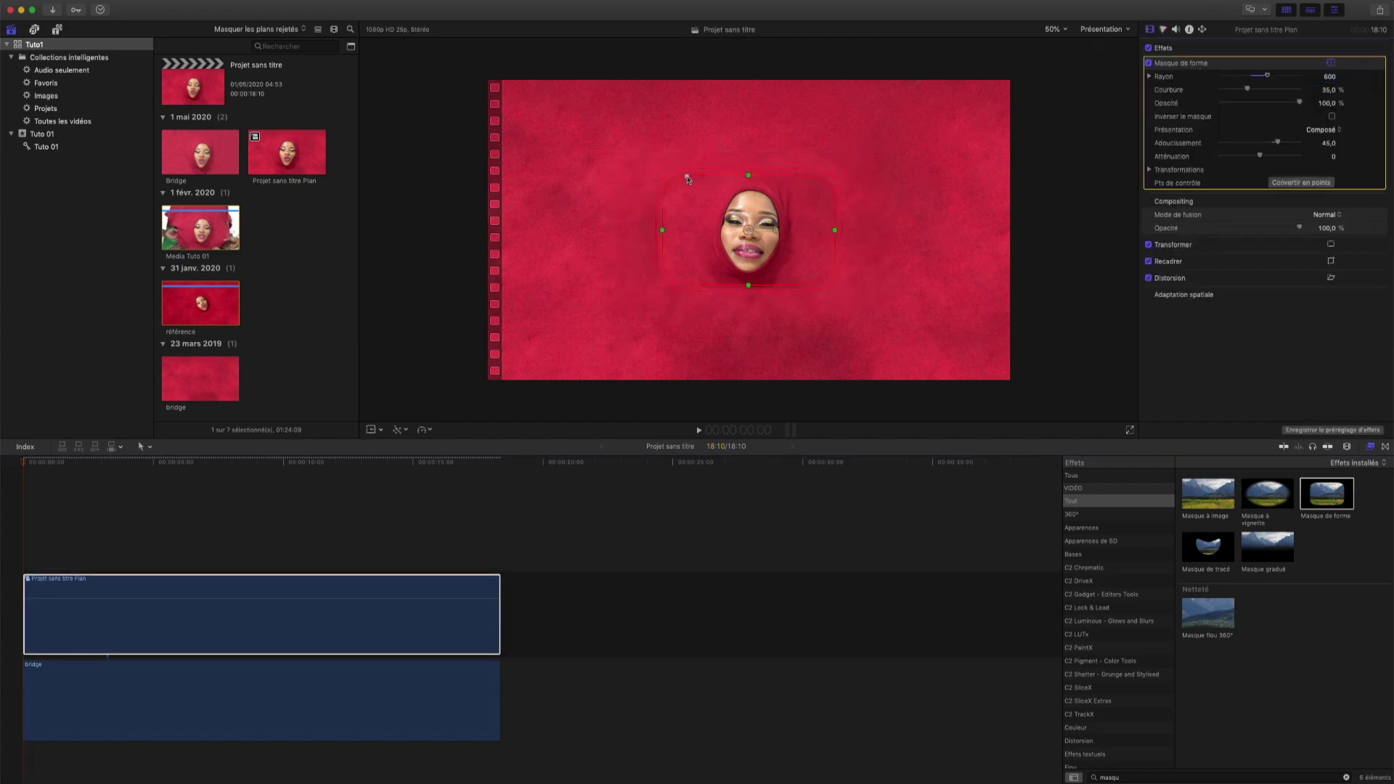
pyautogui.moveTo(703, 197); pyautogui.dragTo(693, 232)
pyautogui.moveTo(758, 171); pyautogui.dragTo(764, 149)
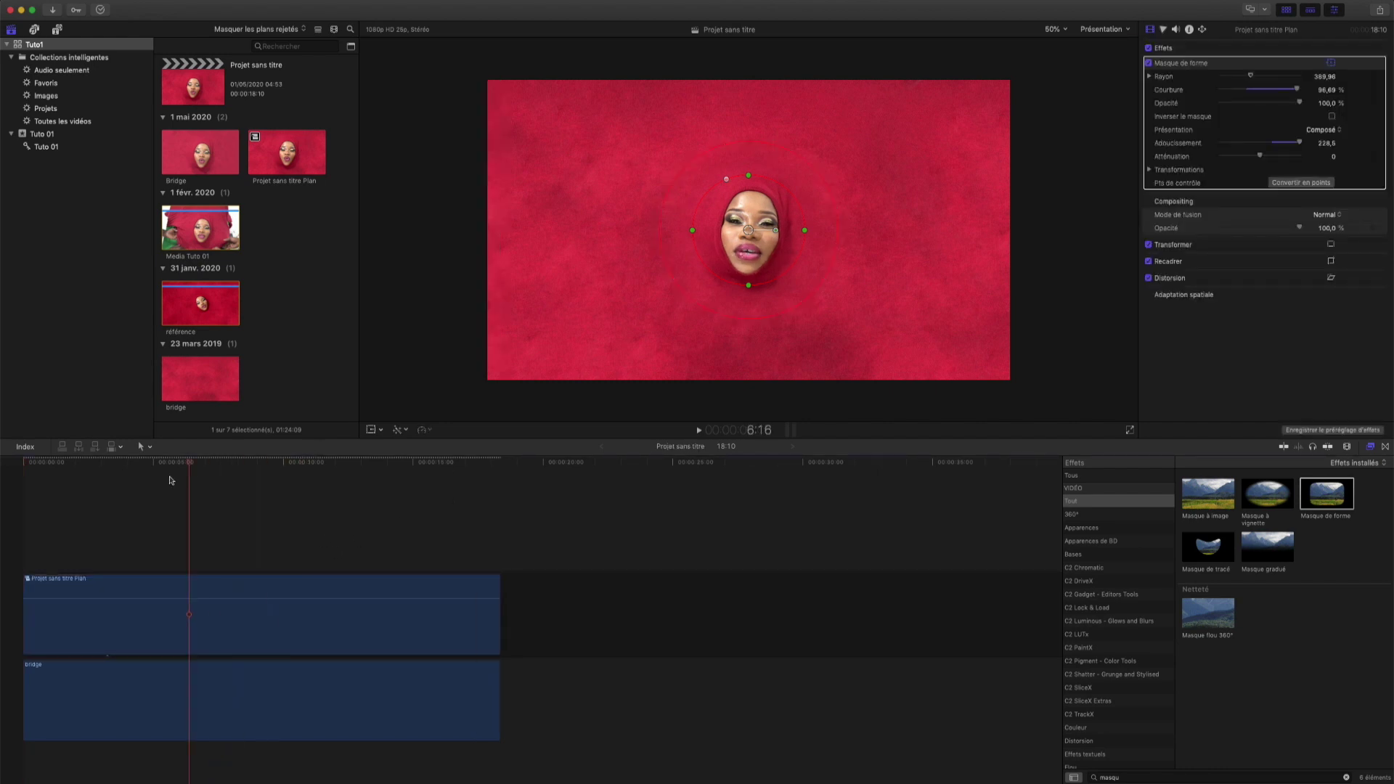
# Step: Examine the masked compound clip's edges by disabling and re-enabling the bridge texture clip beneath it
pyautogui.click(94, 509)
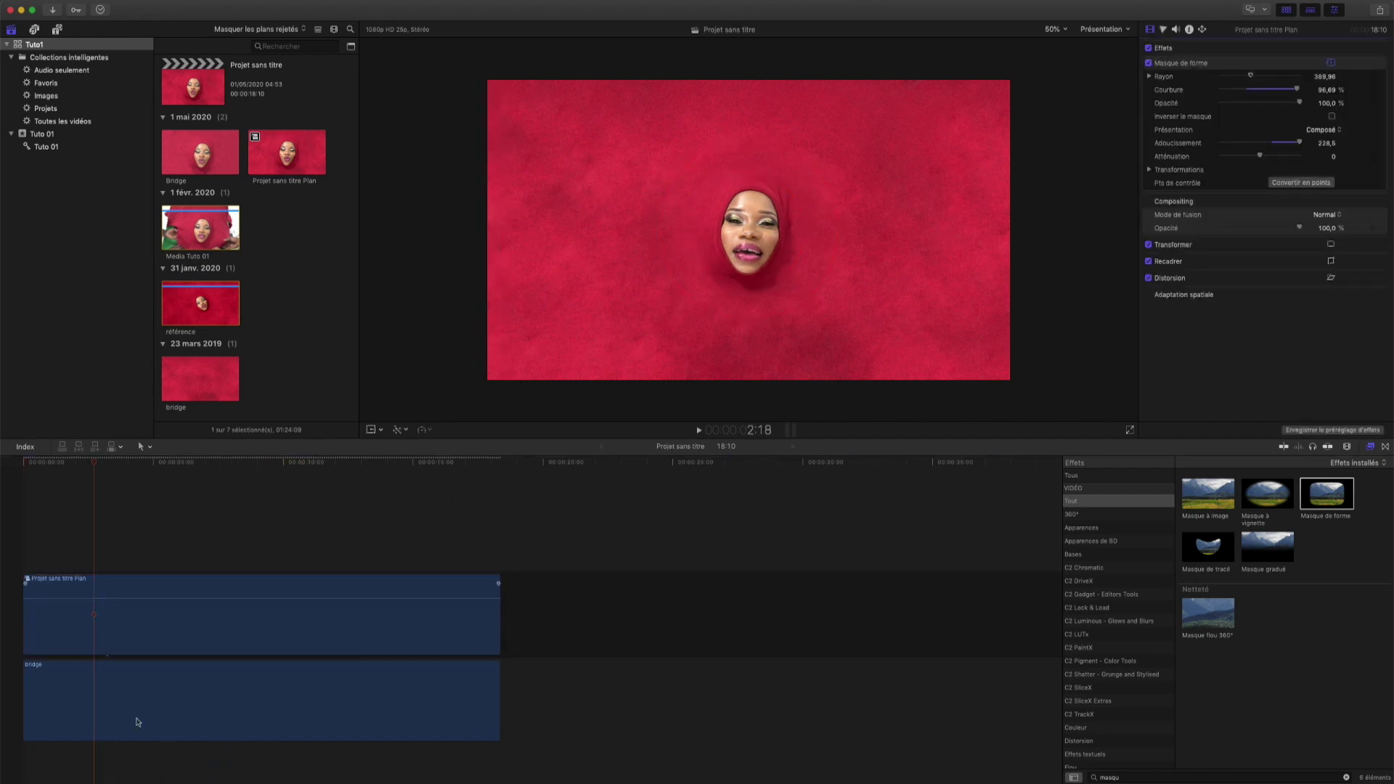
pyautogui.press('super+equal')
pyautogui.press('super+minus')
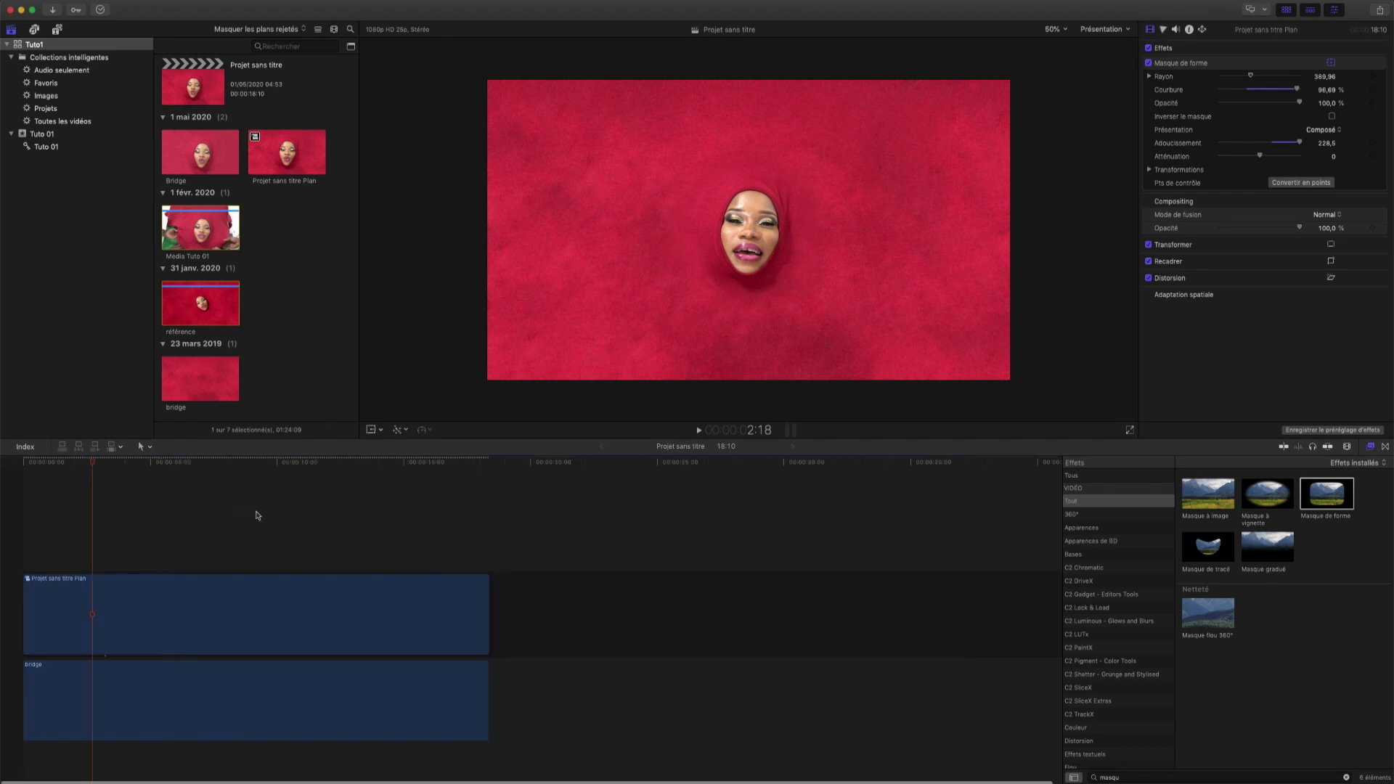
pyautogui.click(303, 701)
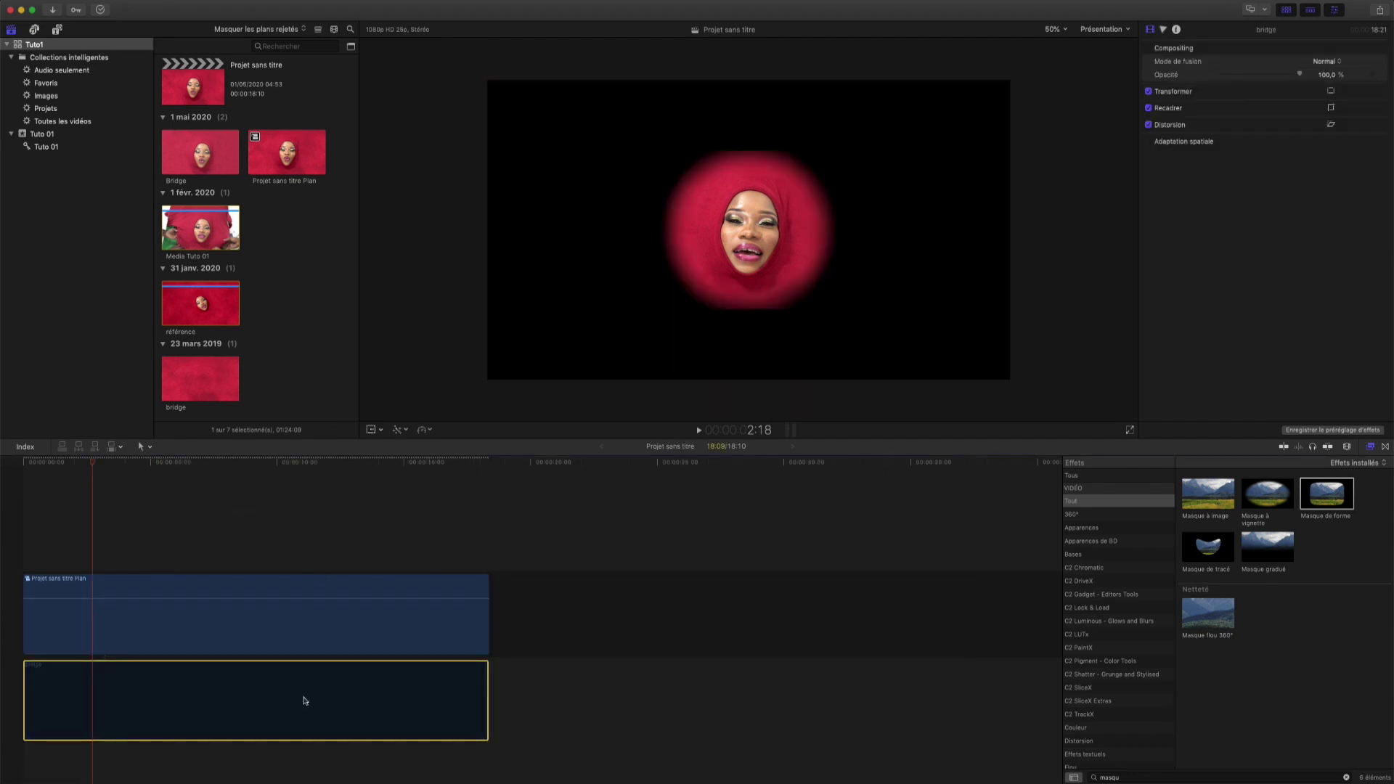
pyautogui.press('v')
pyautogui.click(324, 629)
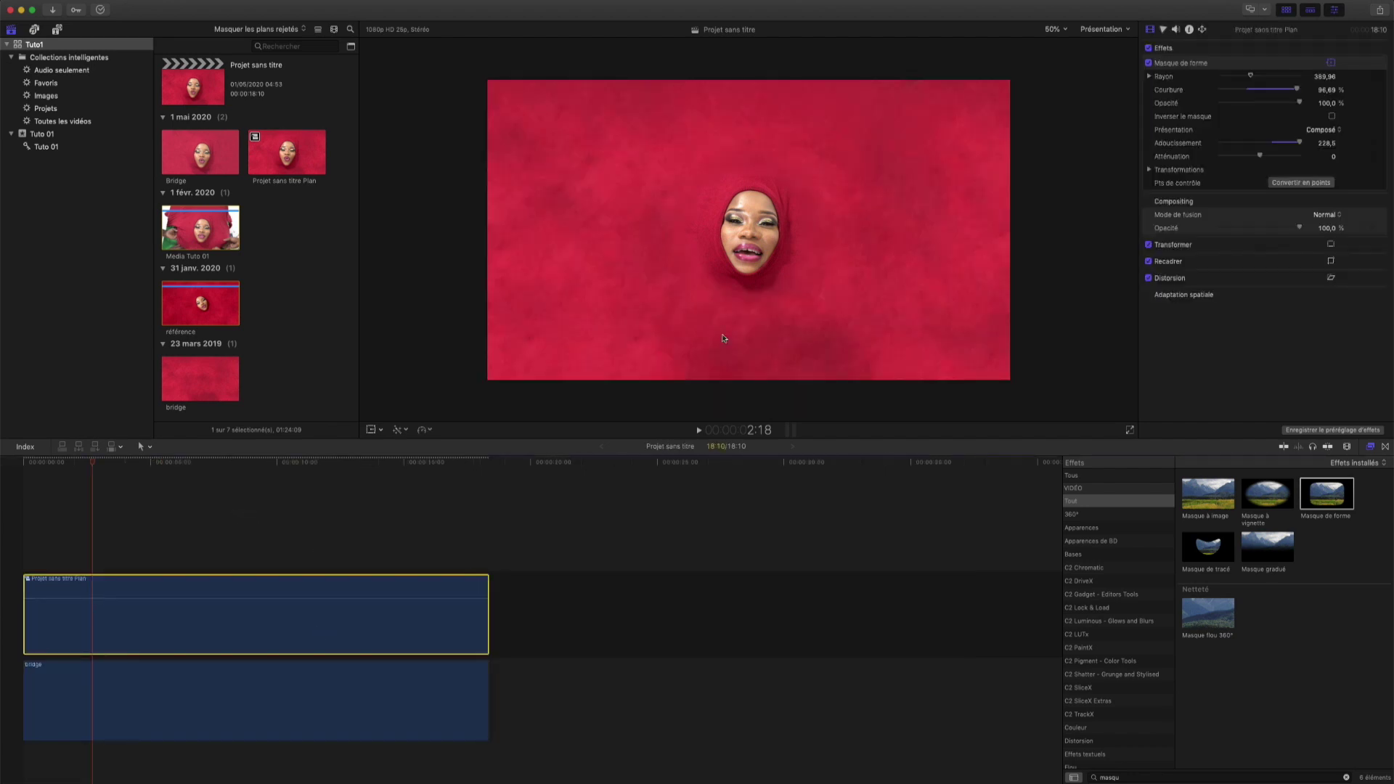
# Step: With the texture clip disabled, flatten the compound clip's mask and recentre it slightly lower on the face, then re-enable the texture
pyautogui.click(384, 677)
pyautogui.press('v')
pyautogui.click(399, 638)
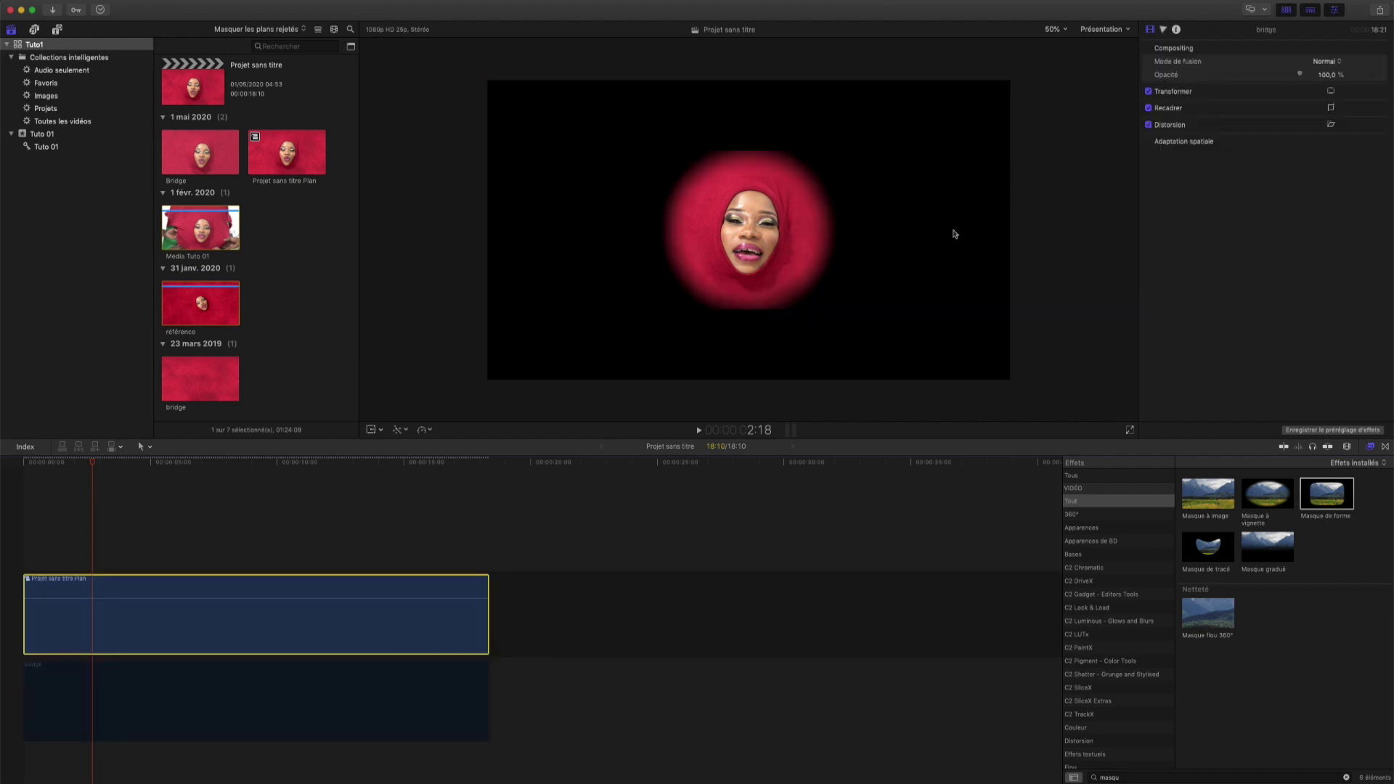
pyautogui.click(1180, 62)
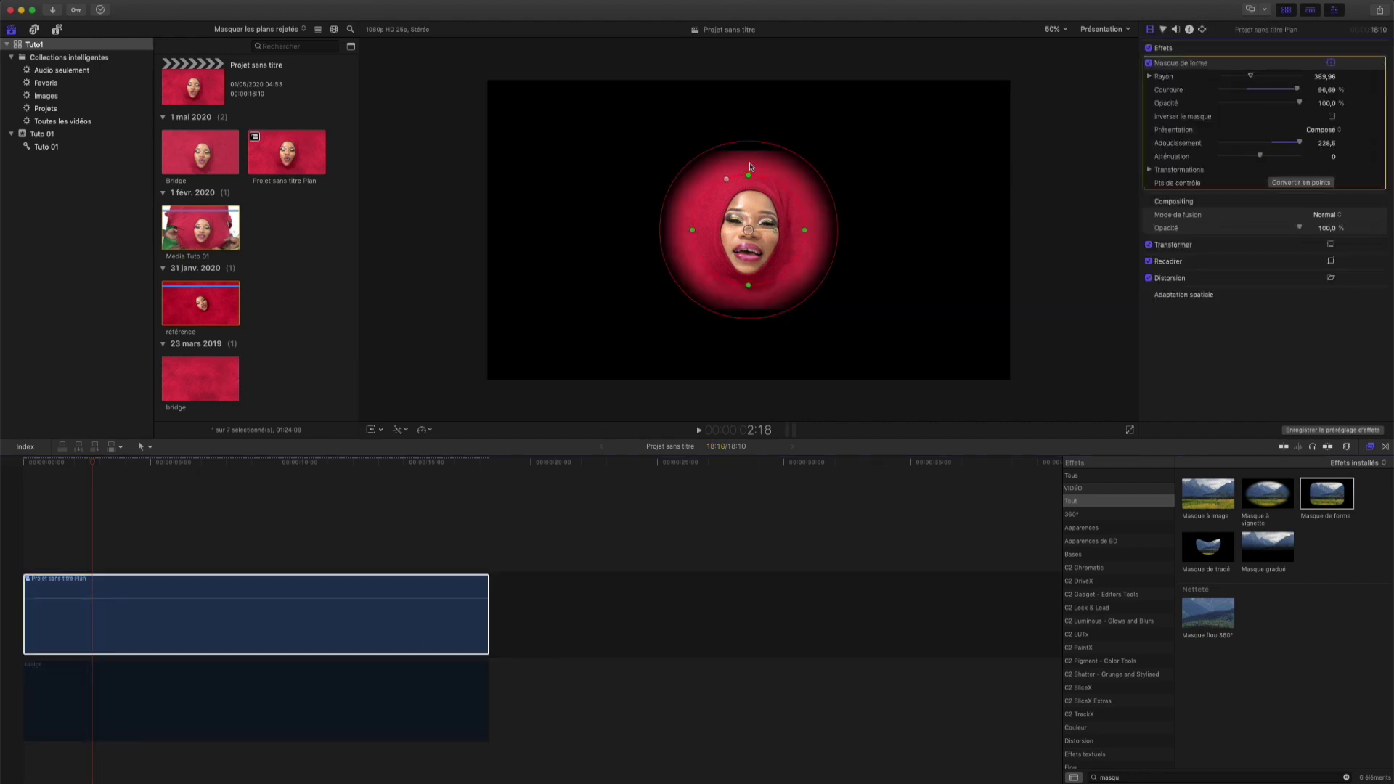
pyautogui.moveTo(749, 176); pyautogui.dragTo(748, 188)
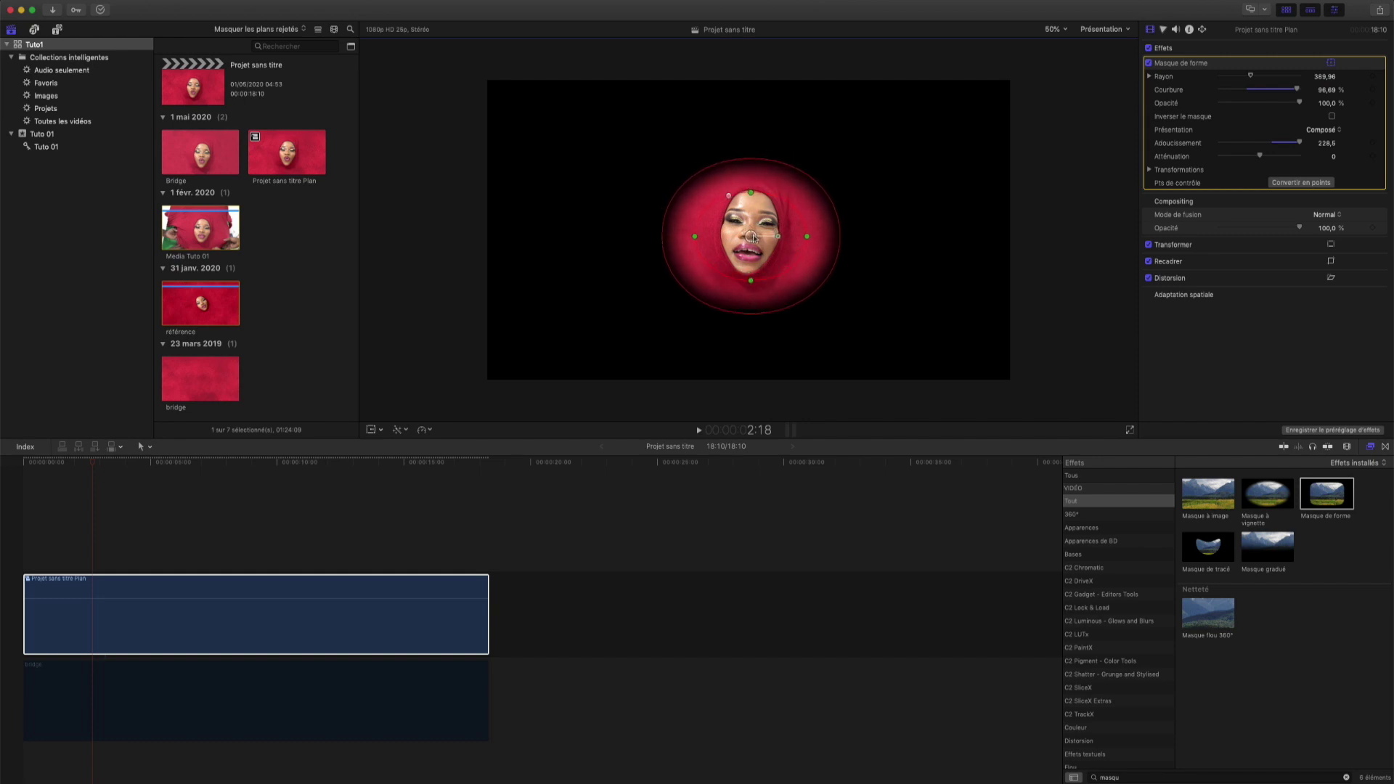
pyautogui.click(431, 672)
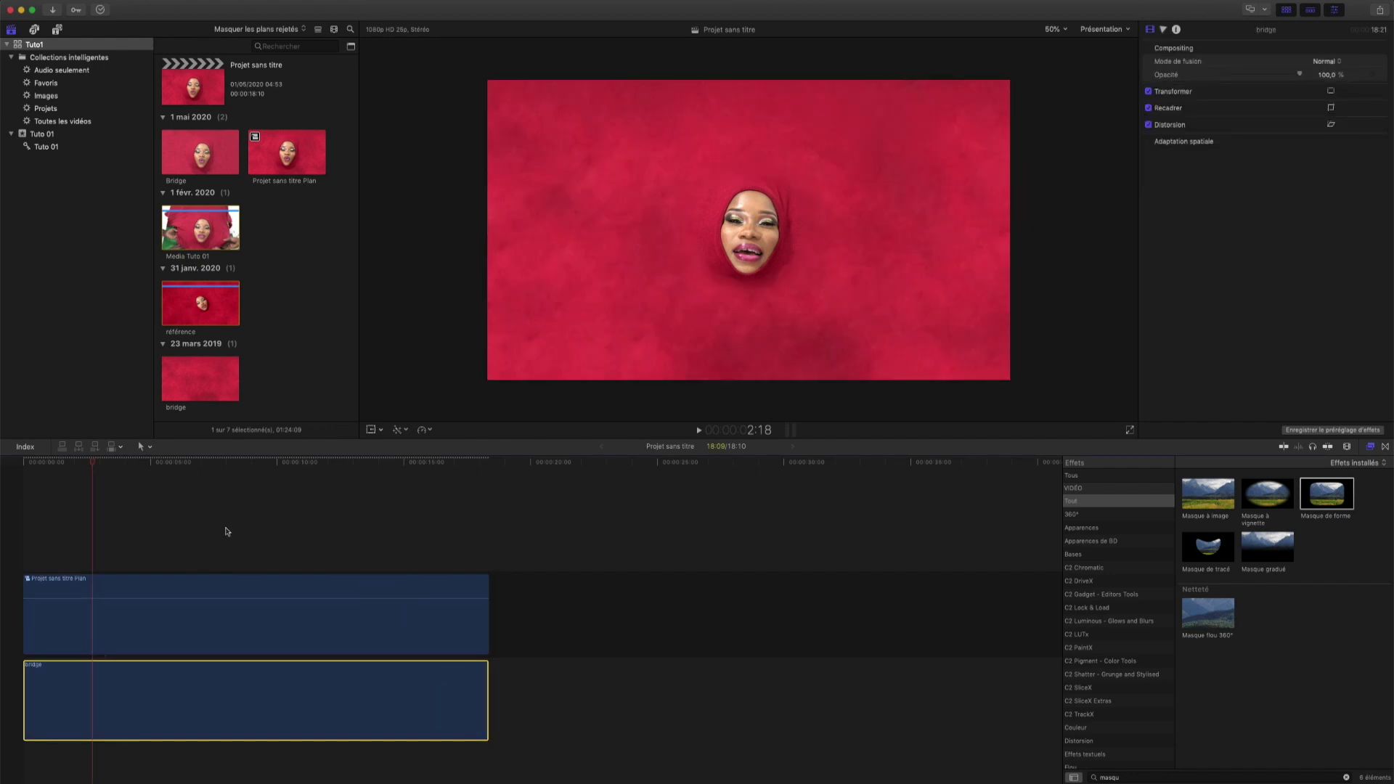
# Step: Combine the masked compound clip and the bridge texture clip into a new compound clip named Final
pyautogui.press('Home')
pyautogui.moveTo(317, 536); pyautogui.dragTo(175, 712)
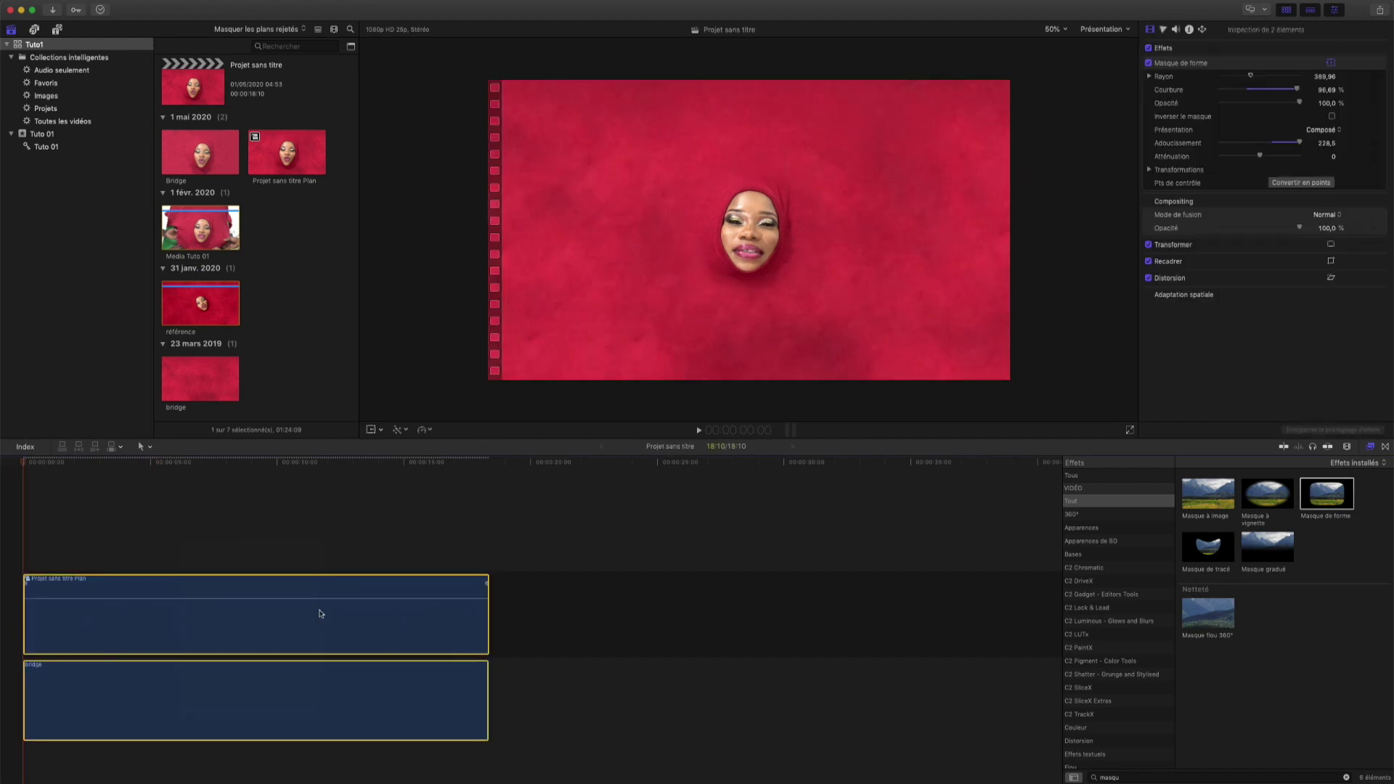
pyautogui.rightClick(320, 587)
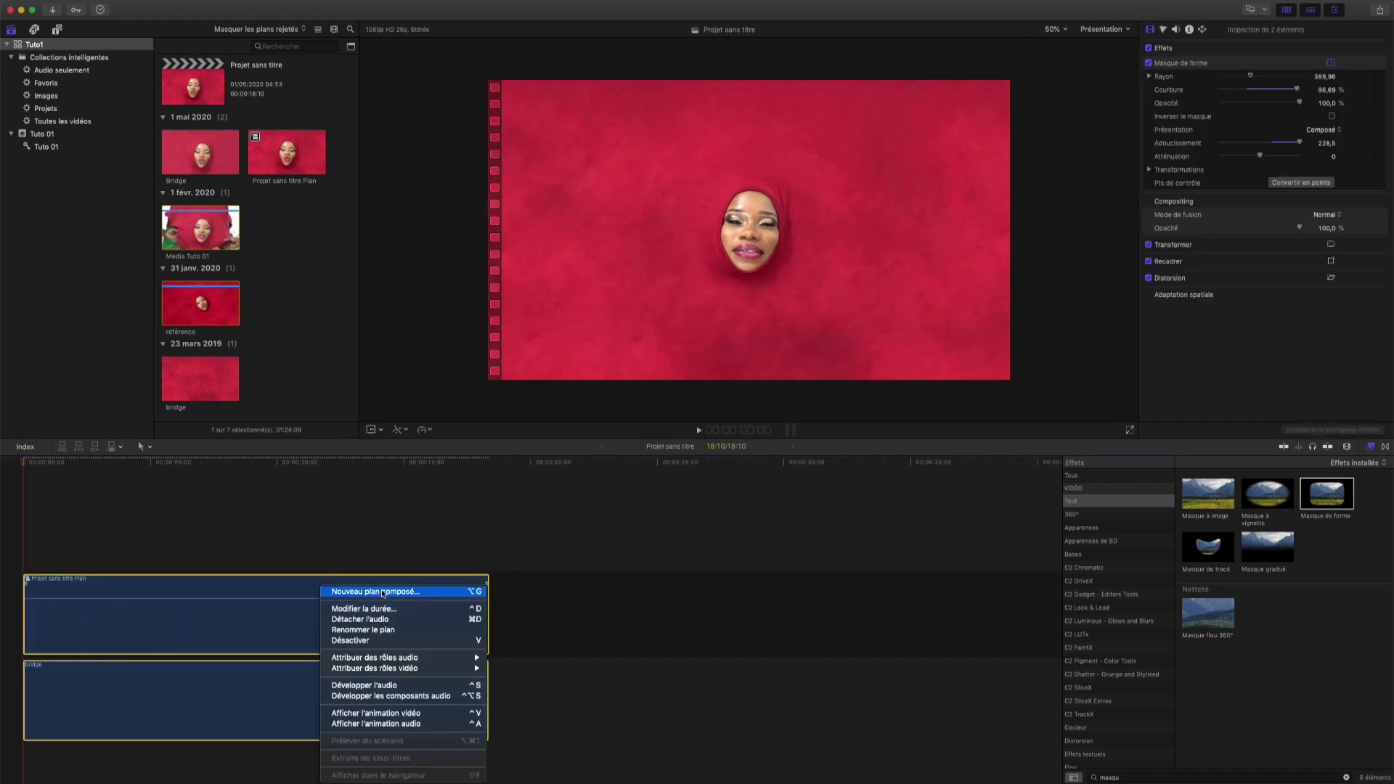
pyautogui.click(382, 593)
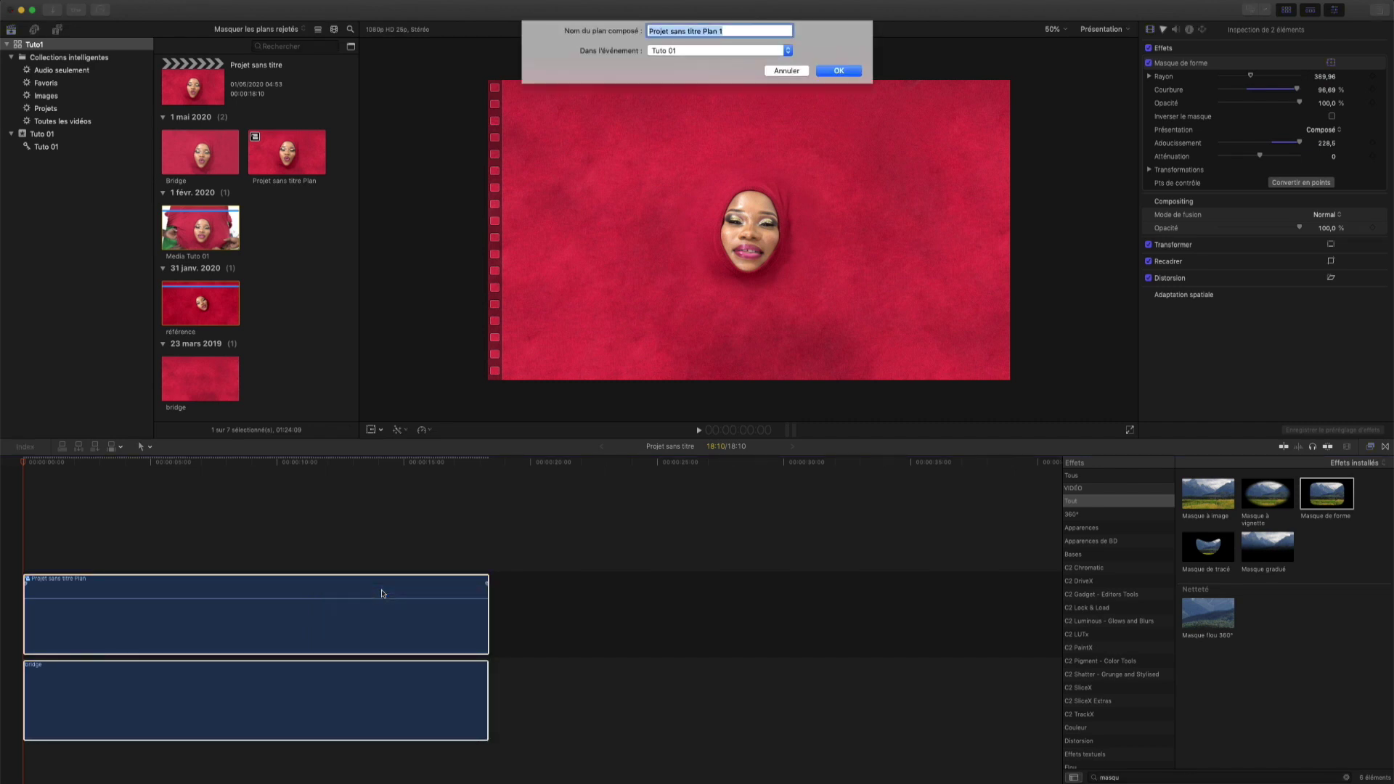
pyautogui.write('Final')
pyautogui.press('Return')
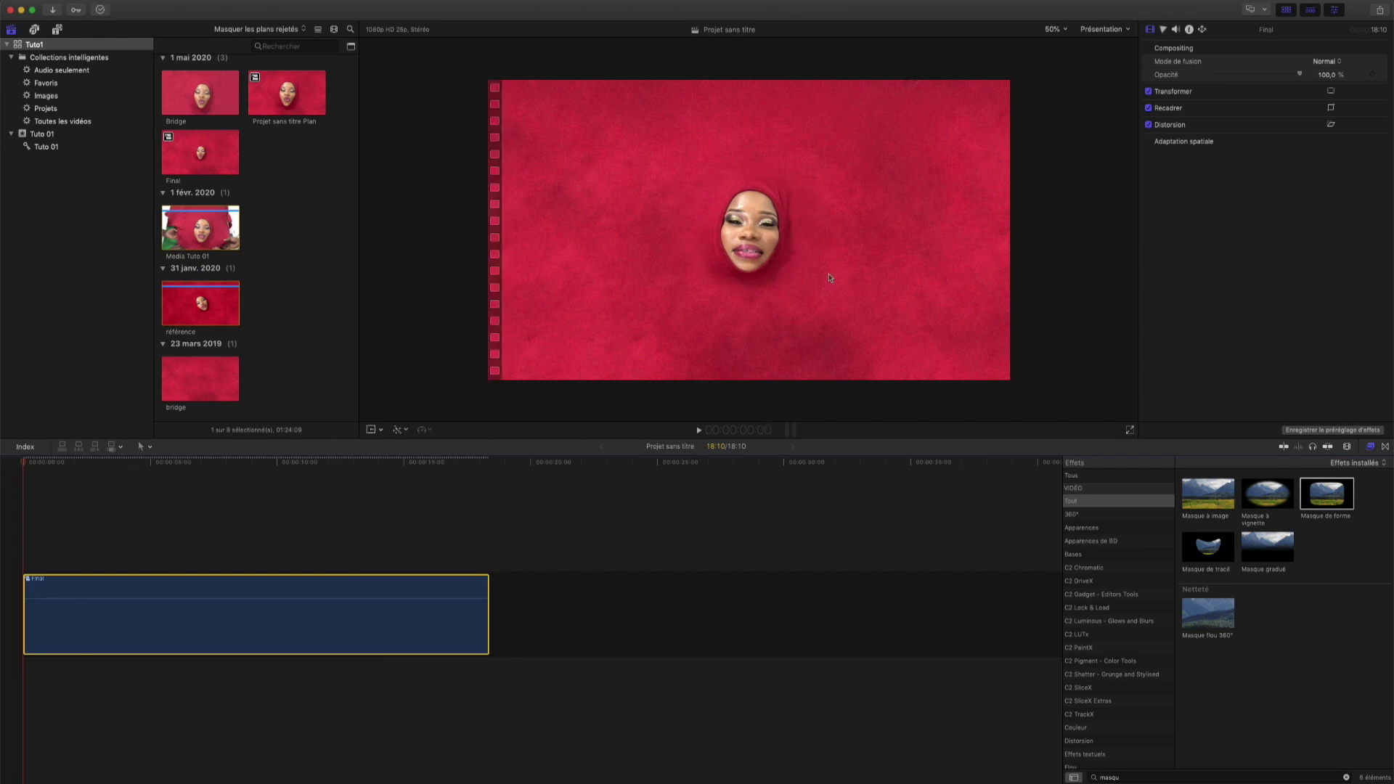
# Step: At the start of the Final clip, keyframe its transform with a rotation of about 70.7° and a scale of about 290 %
pyautogui.rightClick(653, 295)
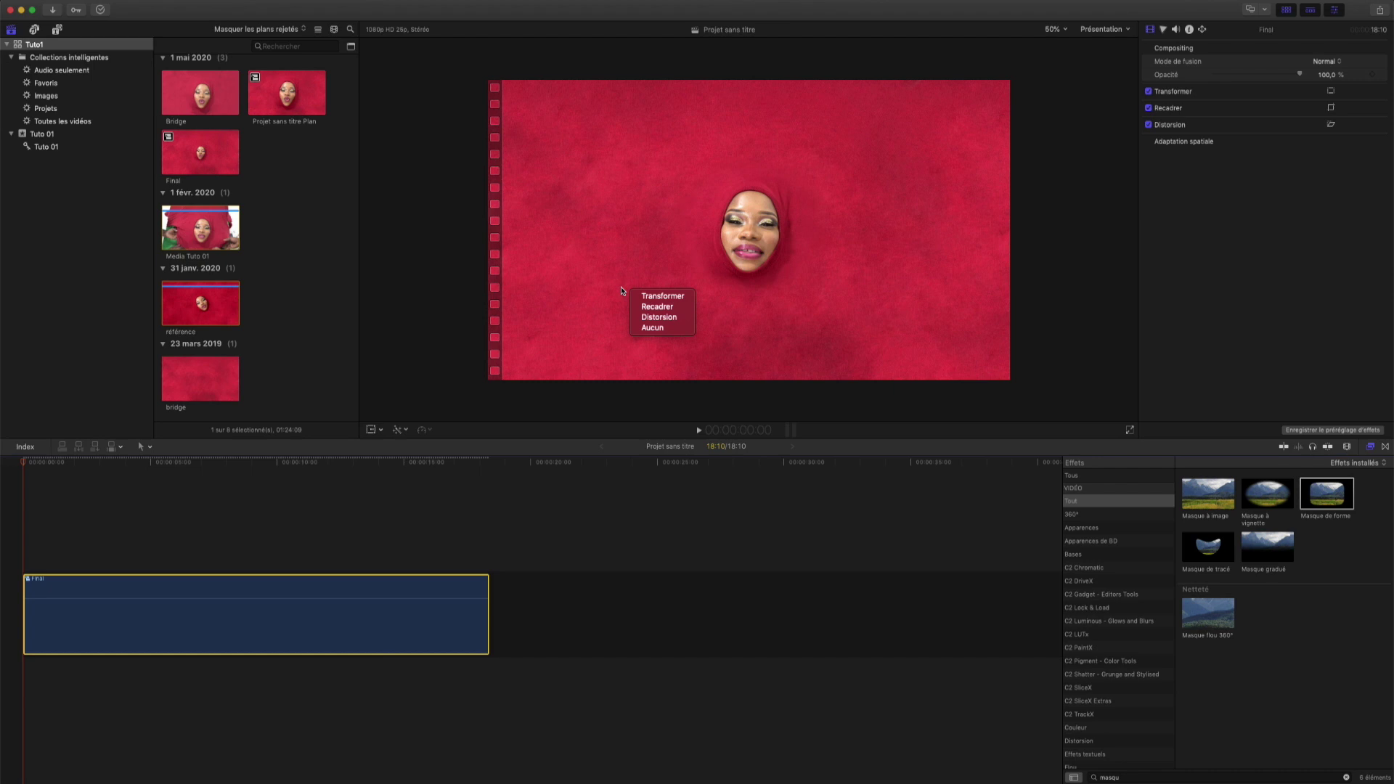
pyautogui.rightClick(639, 269)
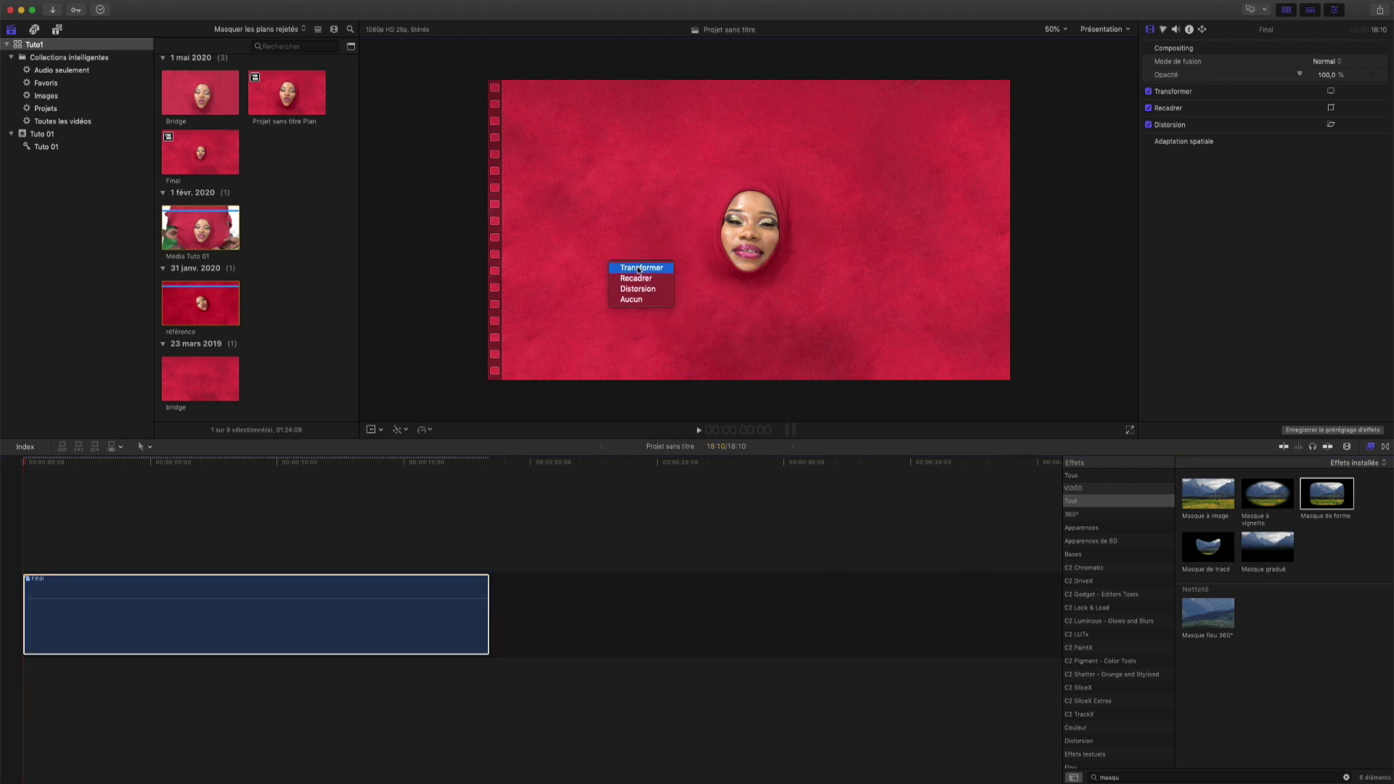
pyautogui.click(639, 270)
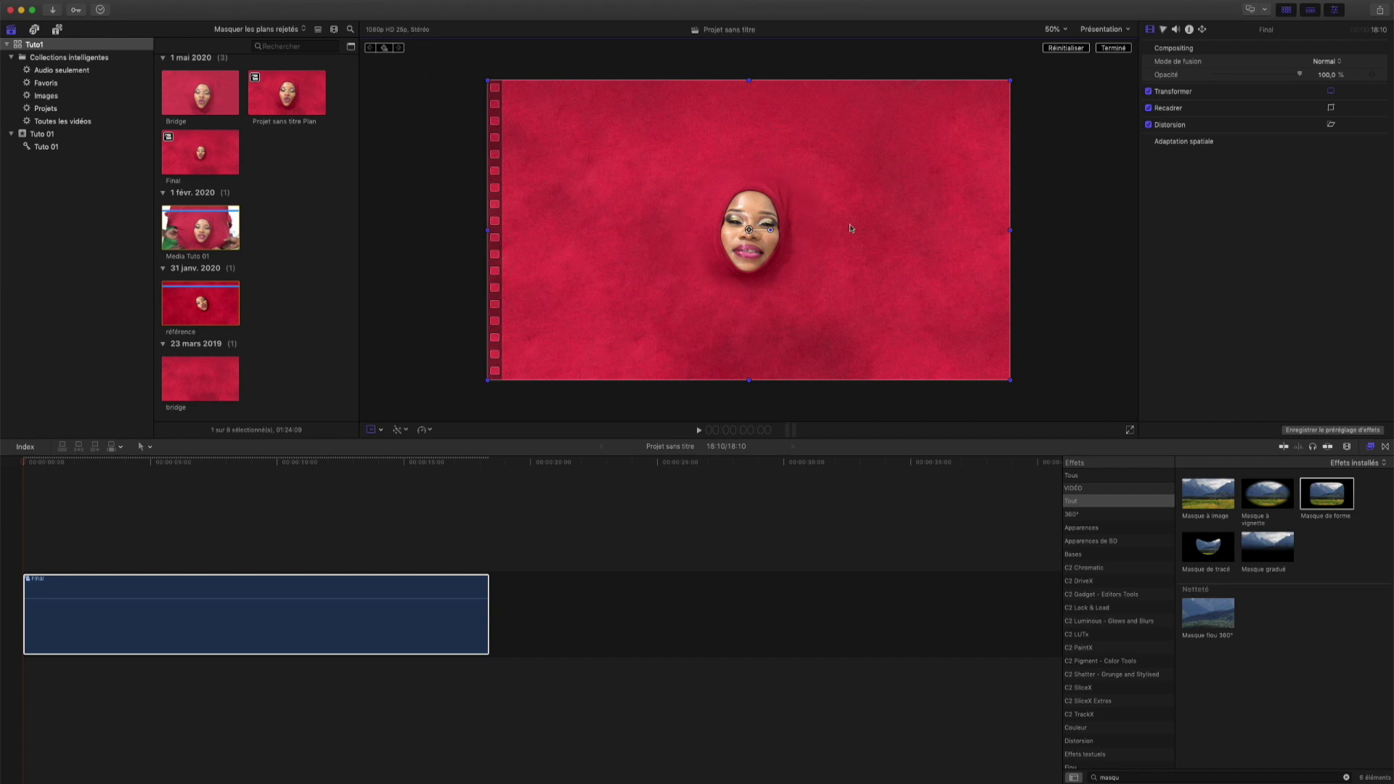
pyautogui.click(600, 335)
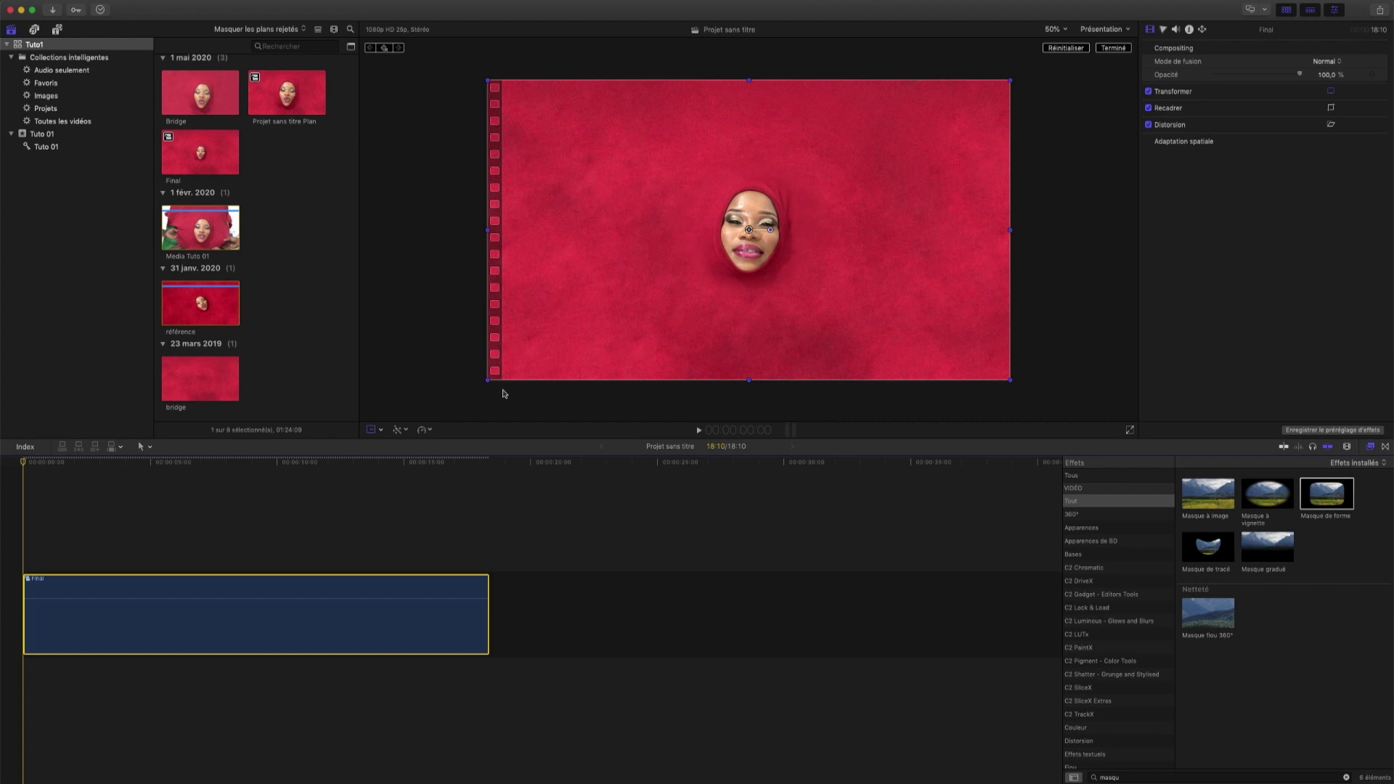
pyautogui.moveTo(774, 233); pyautogui.dragTo(771, 213)
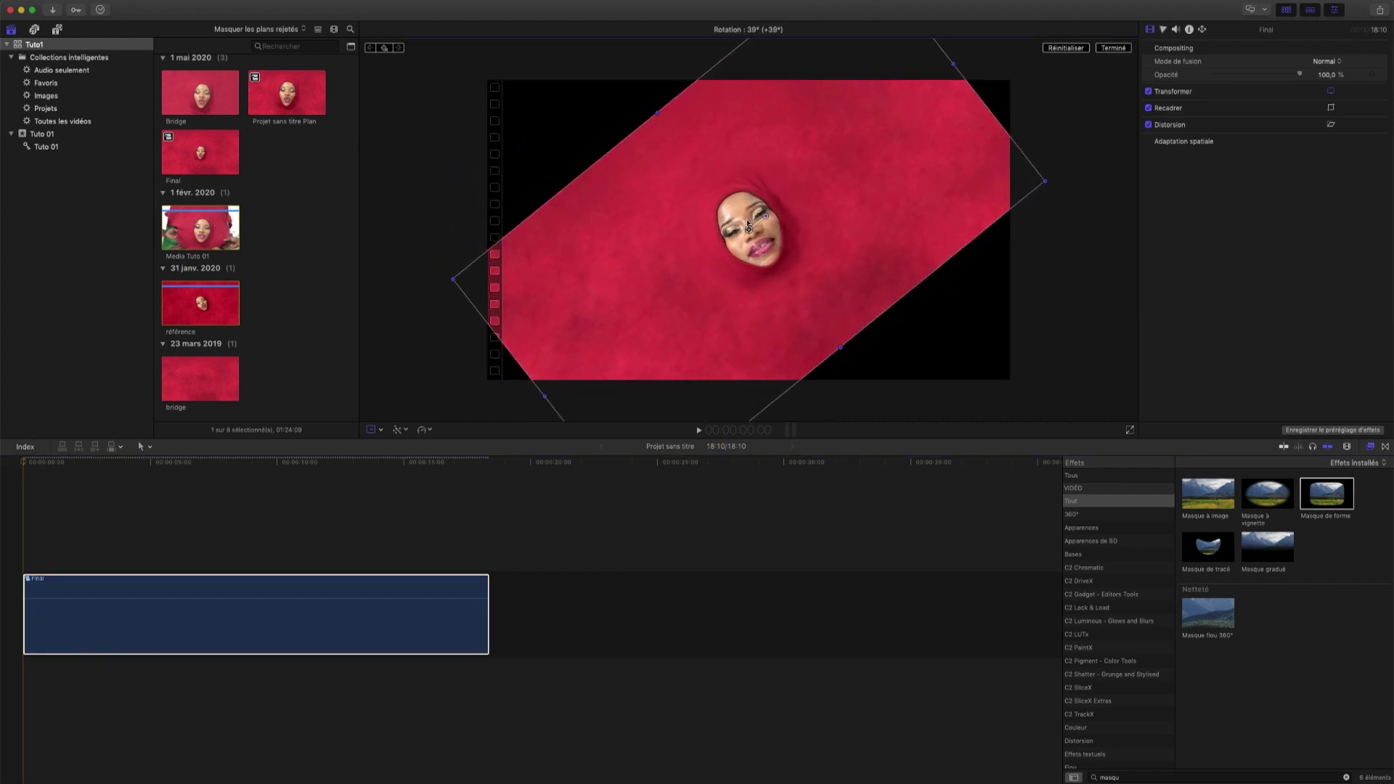
pyautogui.moveTo(444, 278); pyautogui.dragTo(141, 326)
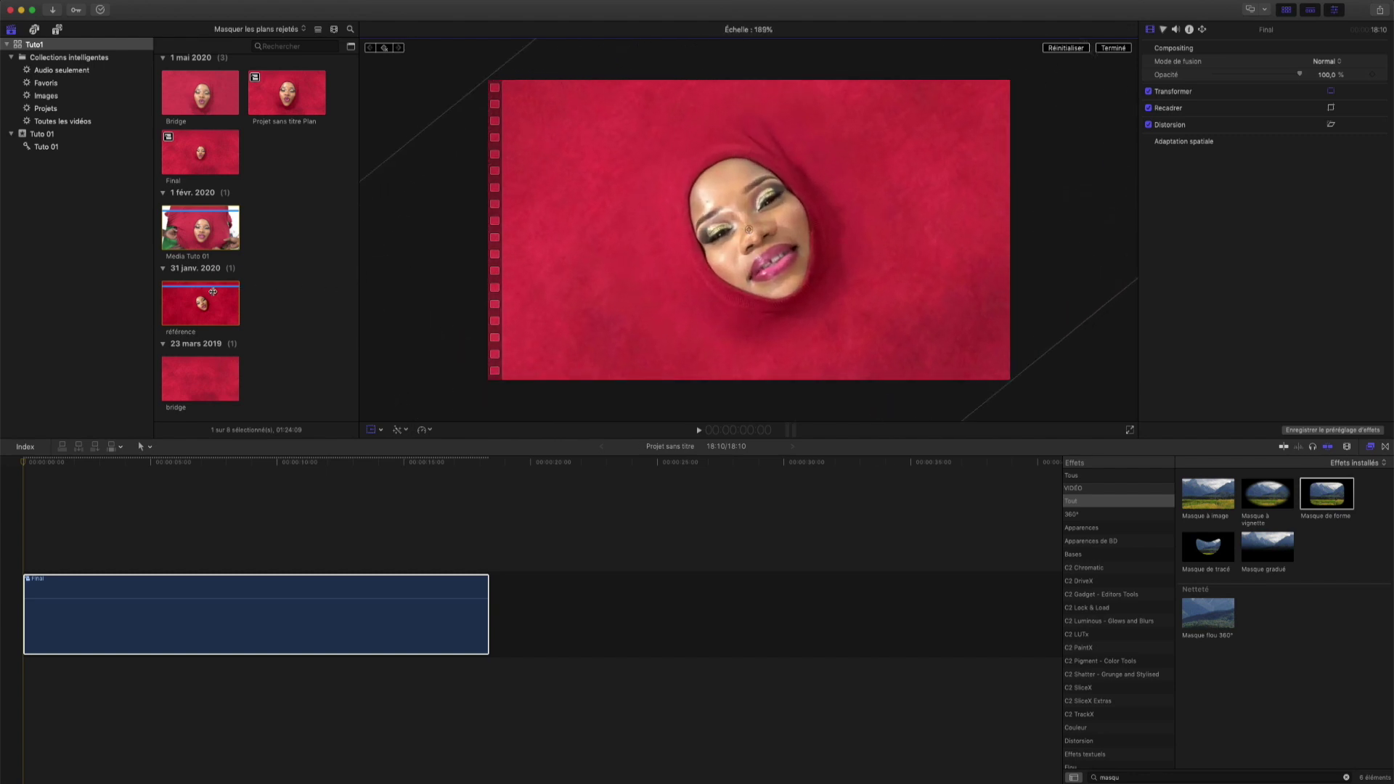
pyautogui.moveTo(771, 216); pyautogui.dragTo(759, 206)
# Step: On the Final clip's last frame, keyframe the transform rotated back to nearly upright and scaled down to just cover the frame
pyautogui.moveTo(451, 465); pyautogui.dragTo(491, 469)
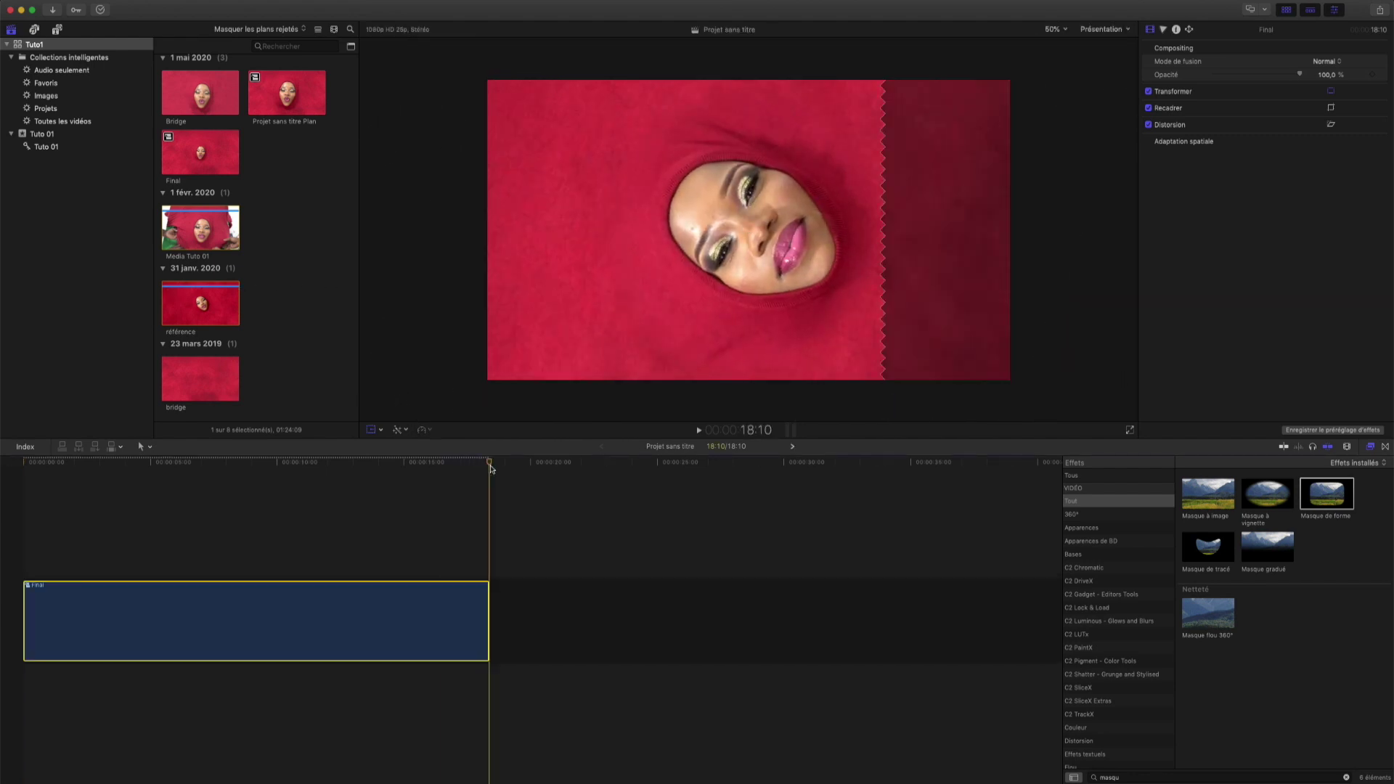
pyautogui.press('Left')
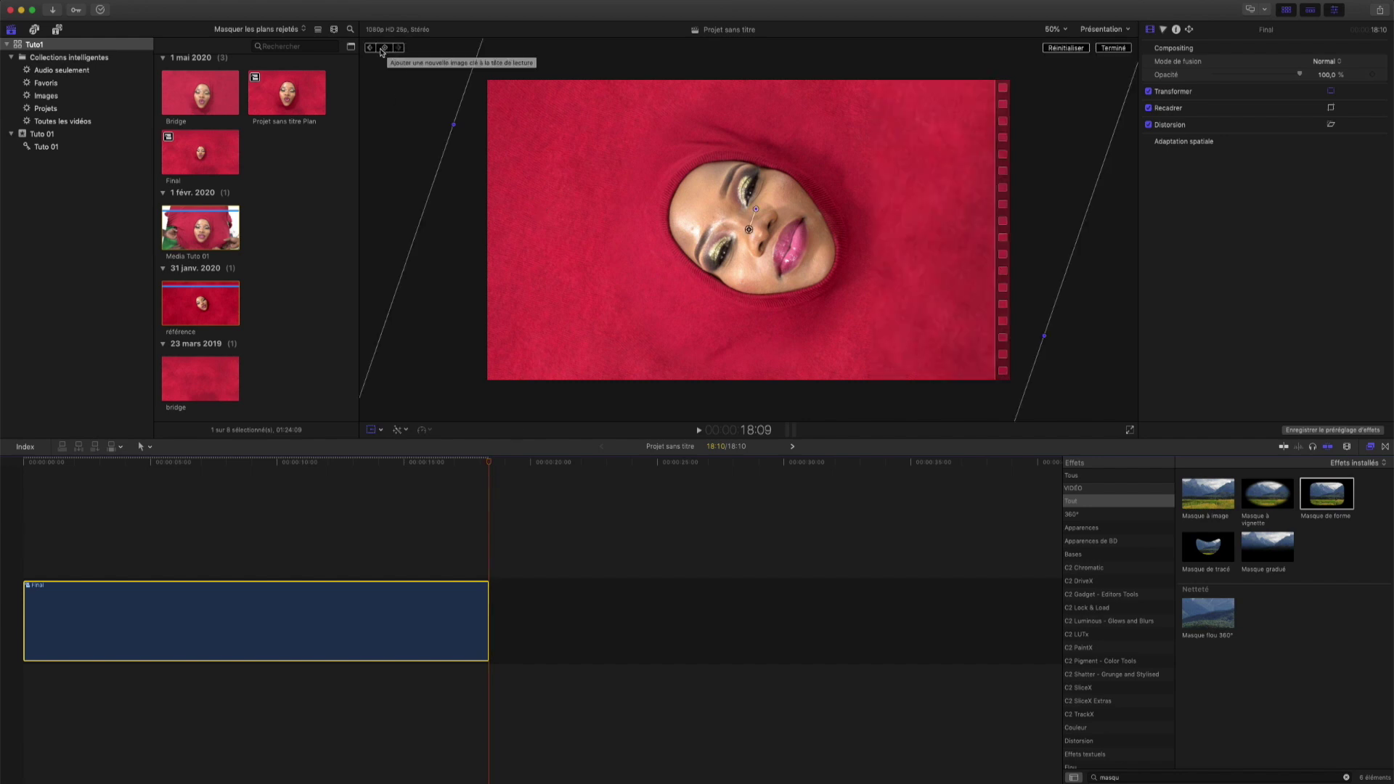
pyautogui.click(1053, 29)
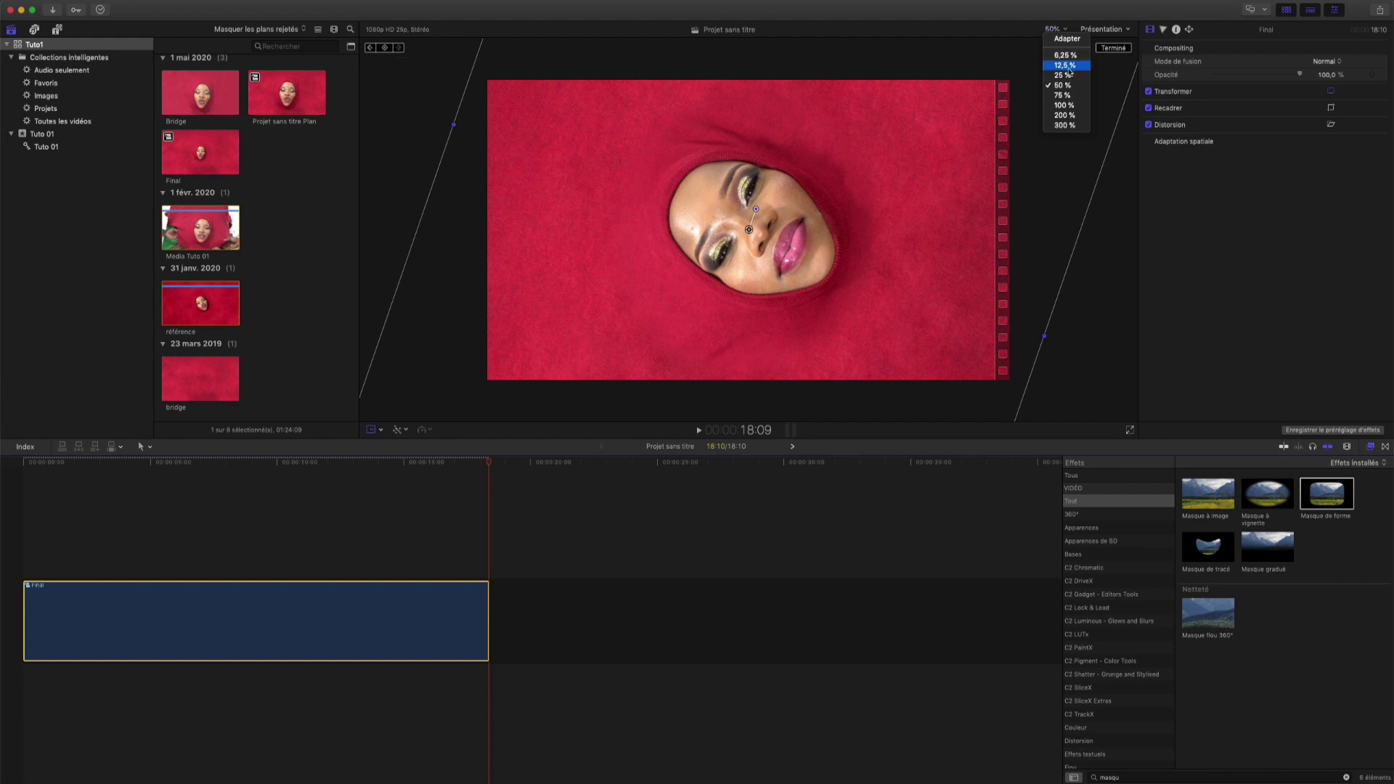
pyautogui.click(1056, 71)
pyautogui.click(1053, 29)
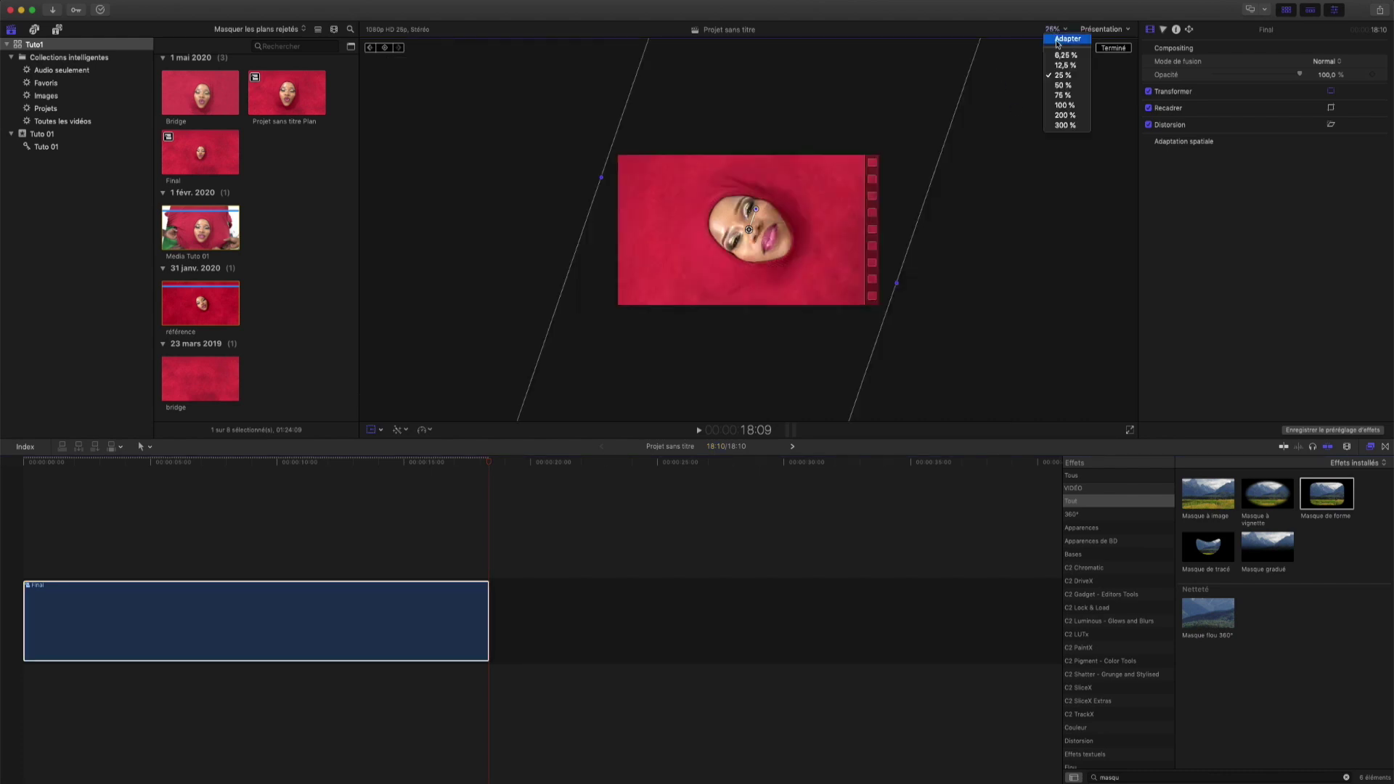
pyautogui.click(1057, 58)
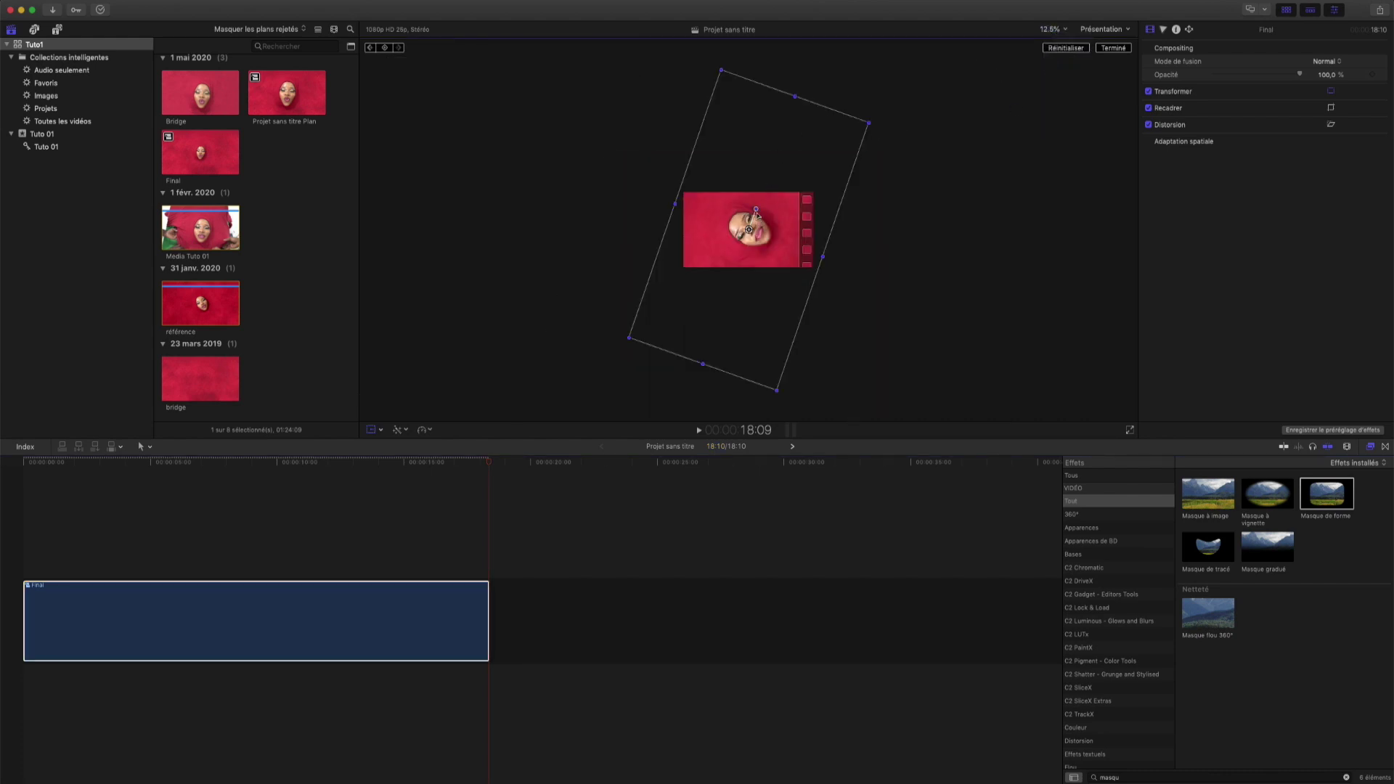
pyautogui.moveTo(757, 211)
pyautogui.mouseDown()
pyautogui.moveTo(777, 216)
pyautogui.moveTo(771, 229)
pyautogui.mouseUp()
pyautogui.moveTo(881, 152); pyautogui.dragTo(816, 186)
pyautogui.click(1053, 29)
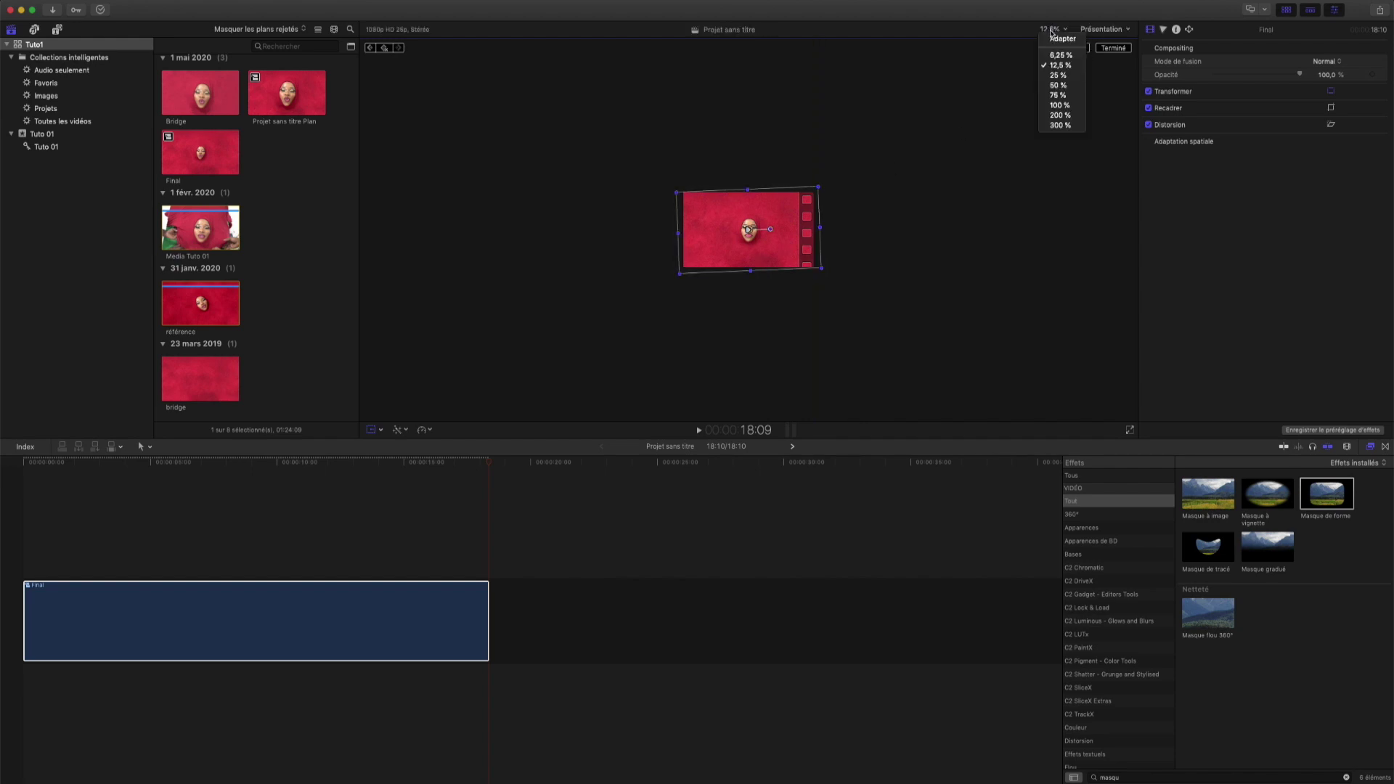
pyautogui.click(1059, 86)
# Step: Play the Final clip's rotation and zoom animation from the start and check it near the clip's end
pyautogui.press('Home')
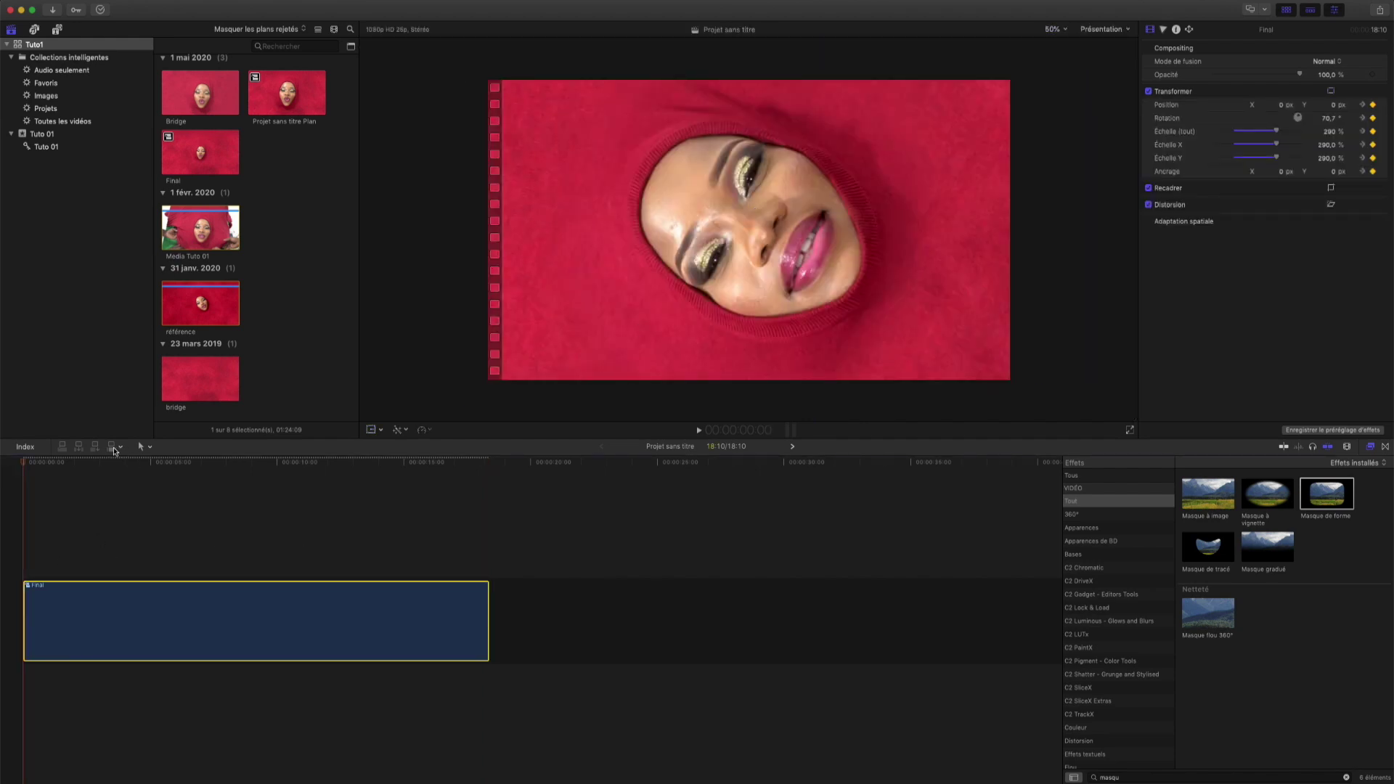
pyautogui.press('space')
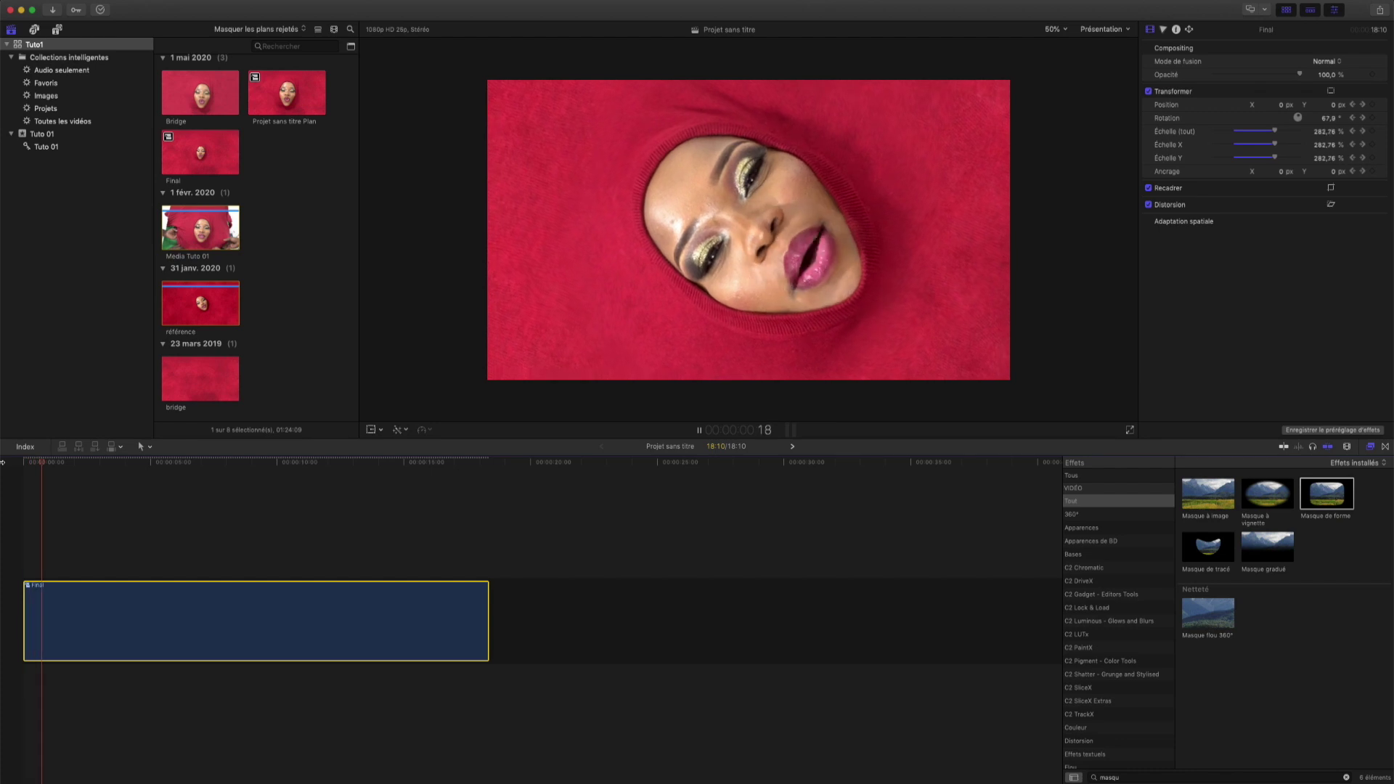
pyautogui.press('XF86AudioRaiseVolume')
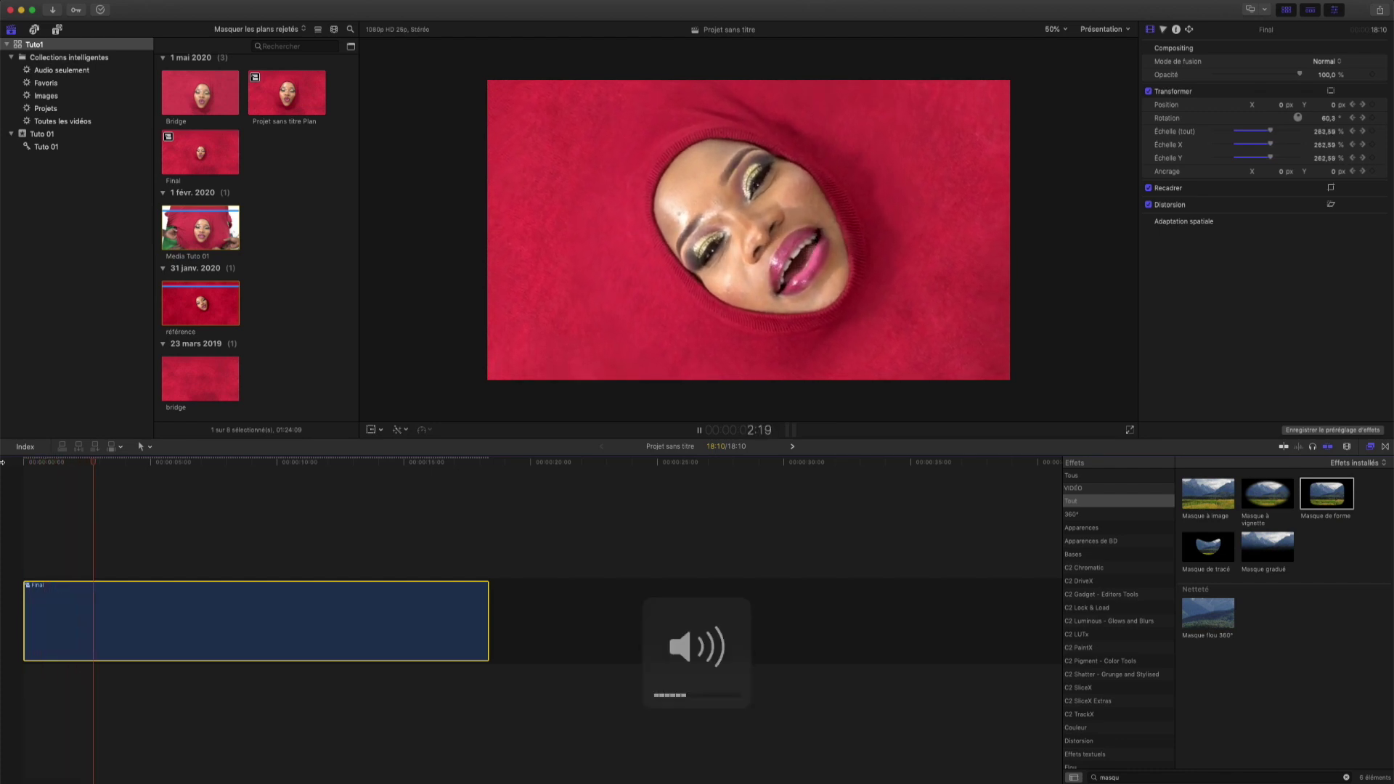
pyautogui.click(283, 470)
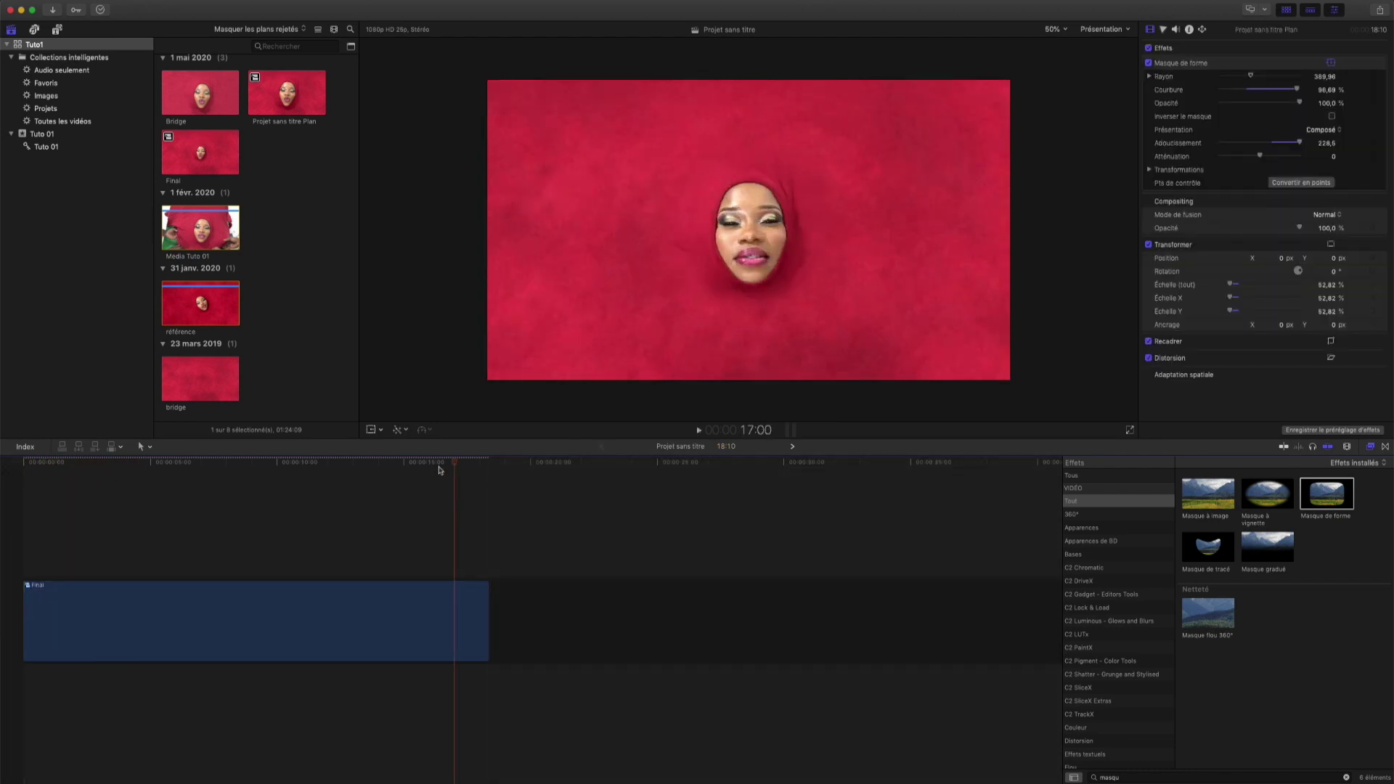
pyautogui.click(400, 498)
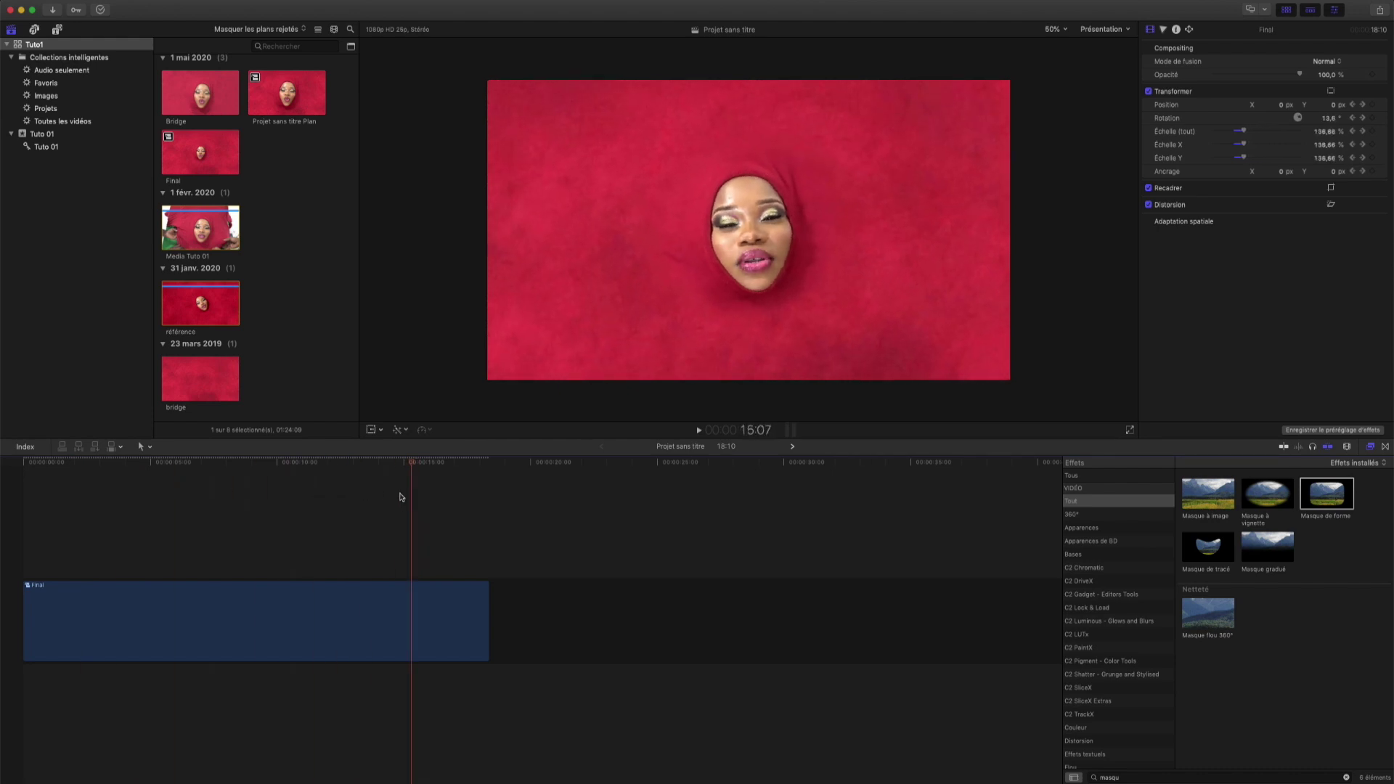
# Step: Grade the Final clip's exposure, saturation and colour, with tints of Ombres 232° at 10 %, Intermédiaires 9° at 10 % and Hautes lumières 256° at 1 %
pyautogui.click(347, 631)
pyautogui.click(1164, 29)
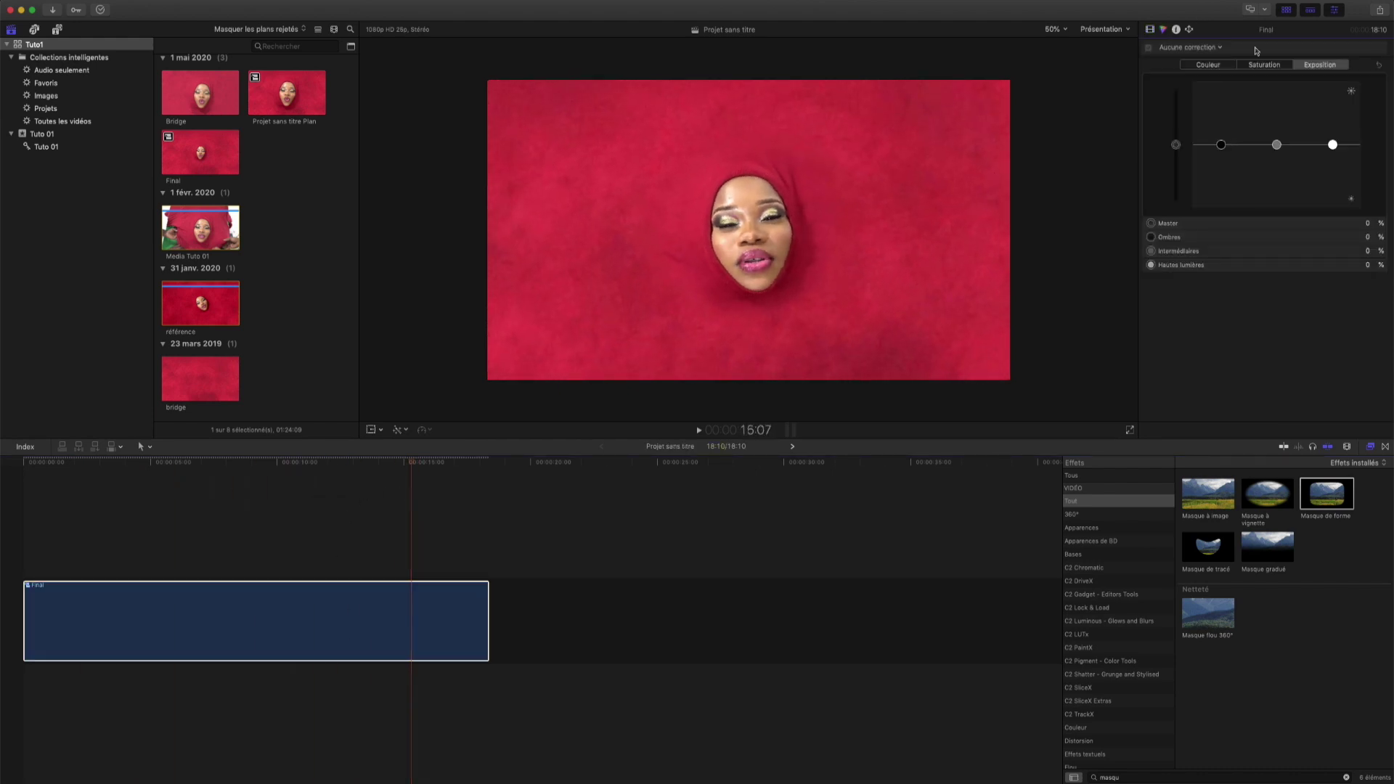
pyautogui.moveTo(1221, 145); pyautogui.dragTo(1174, 140)
pyautogui.click(1265, 65)
pyautogui.press('ctrl+super+c')
pyautogui.moveTo(1302, 150); pyautogui.dragTo(1306, 145)
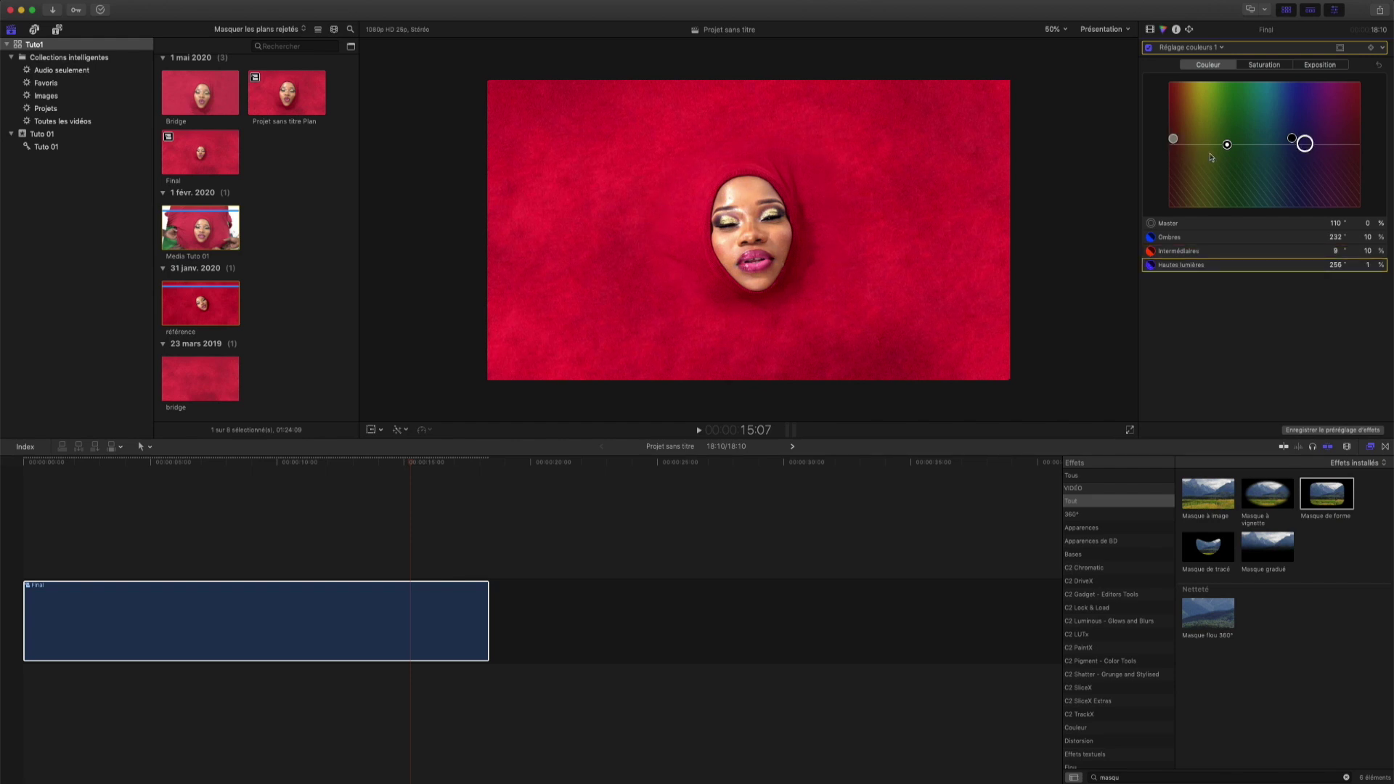